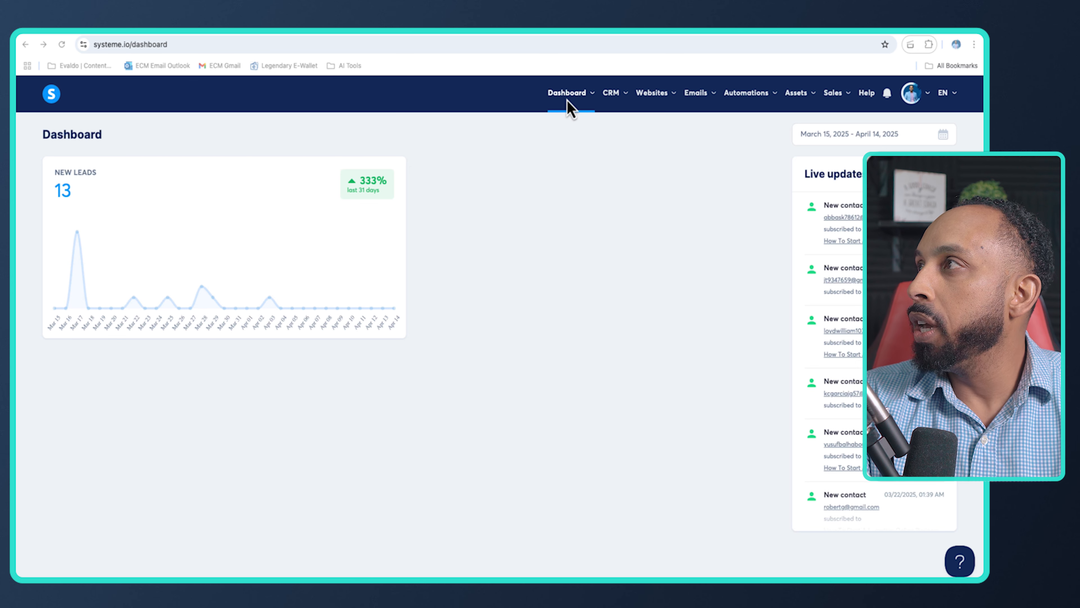
# Step: Open the list of email campaigns and look over the existing campaigns
pyautogui.click(707, 100)
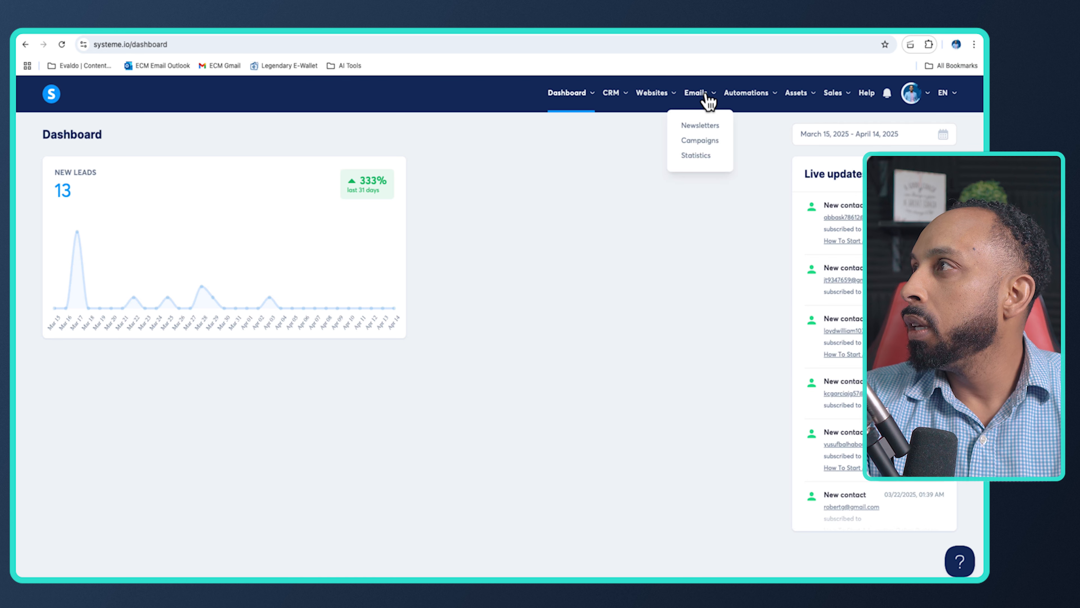
pyautogui.click(709, 143)
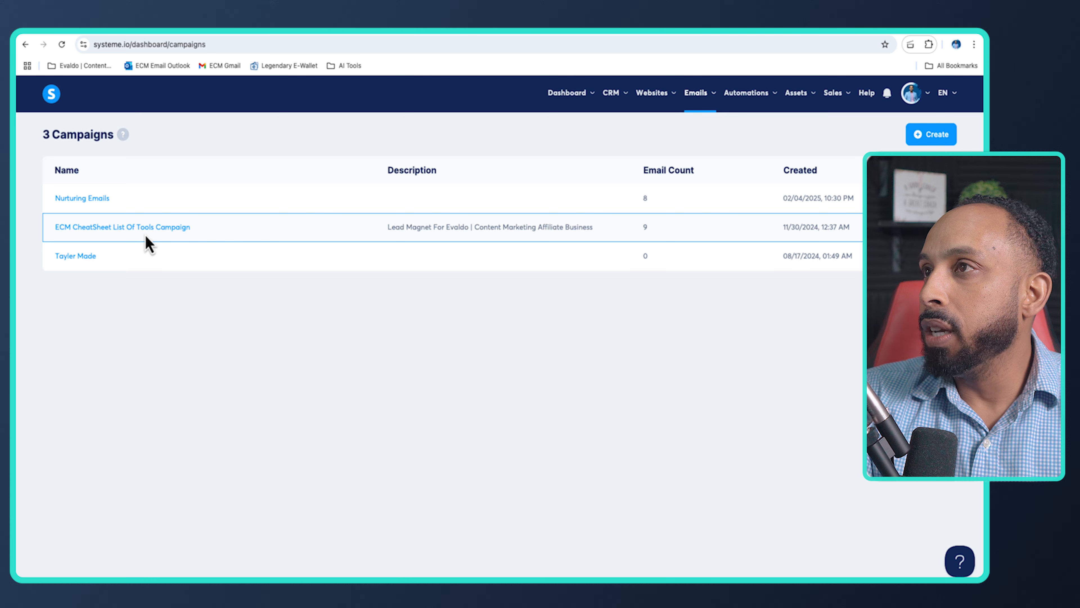
pyautogui.click(127, 238)
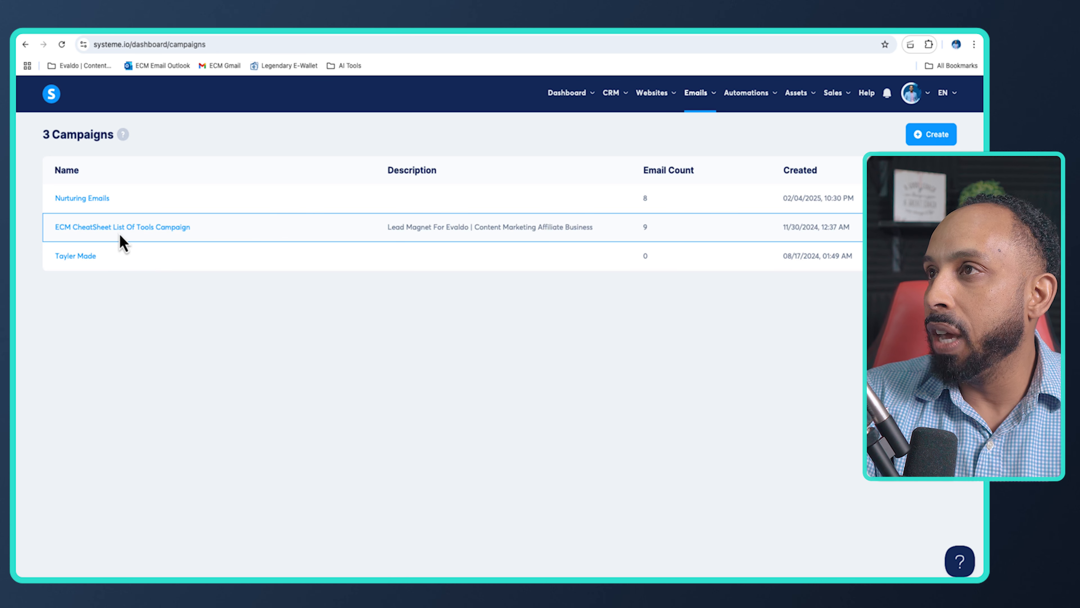
pyautogui.click(119, 231)
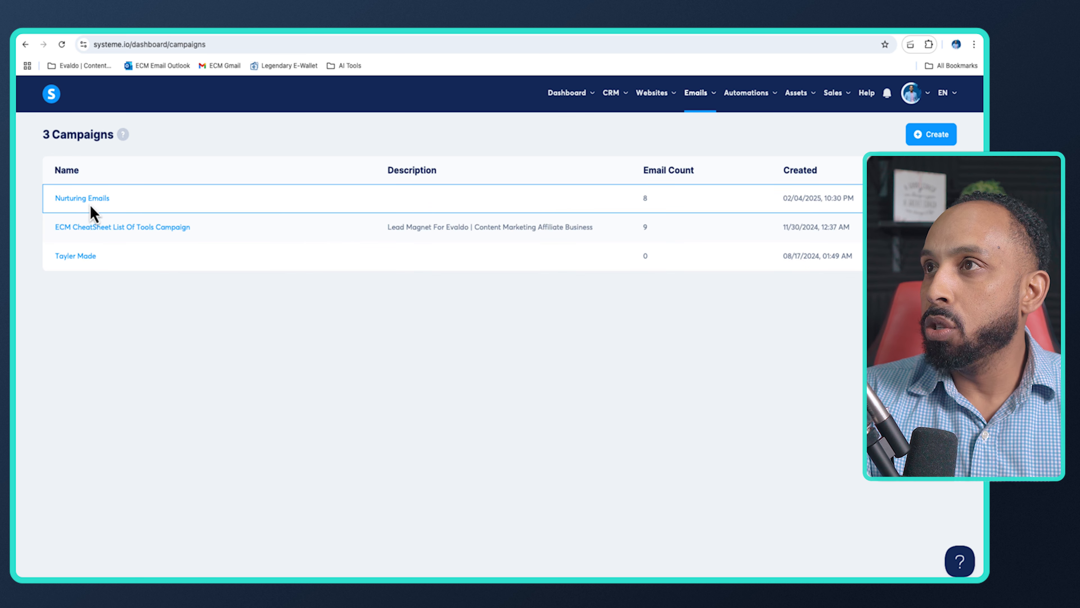
pyautogui.click(102, 199)
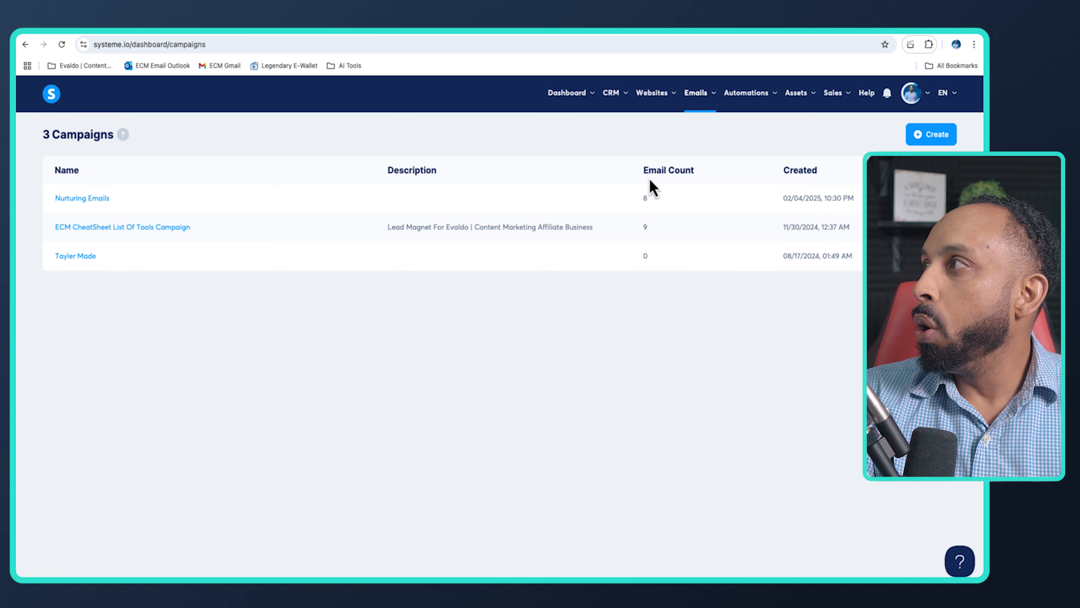
# Step: Start a new email campaign and name it "One Off Email Nurting"
pyautogui.click(923, 143)
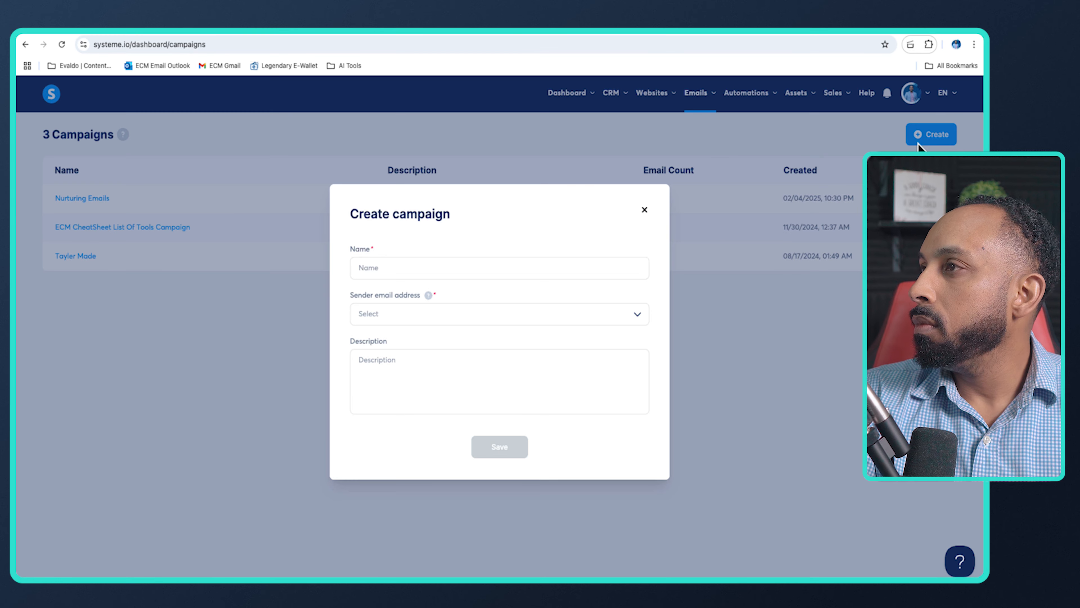
pyautogui.click(368, 270)
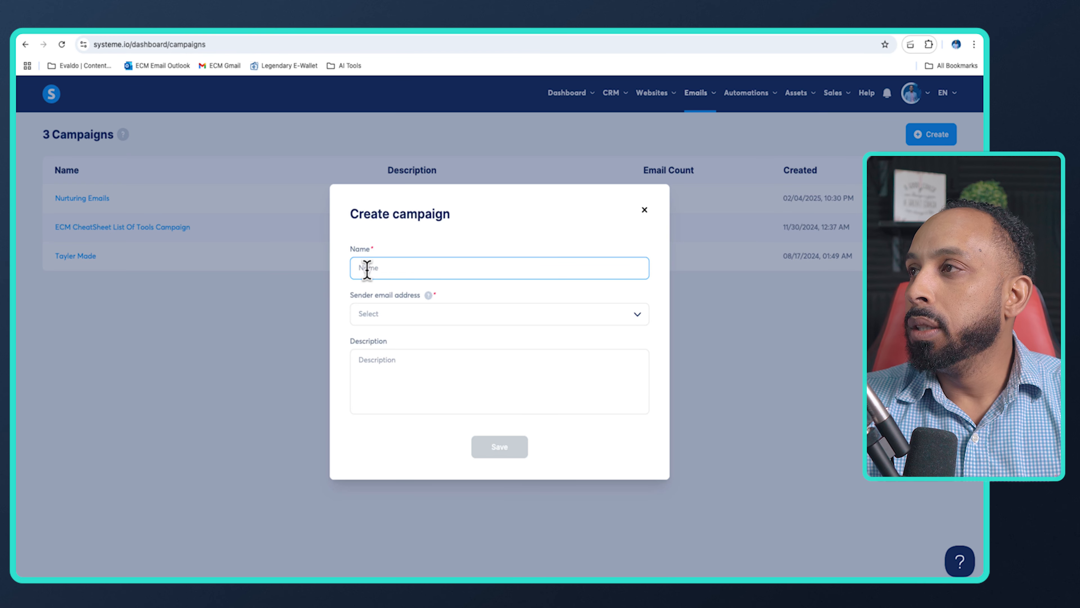
pyautogui.write('One Off E')
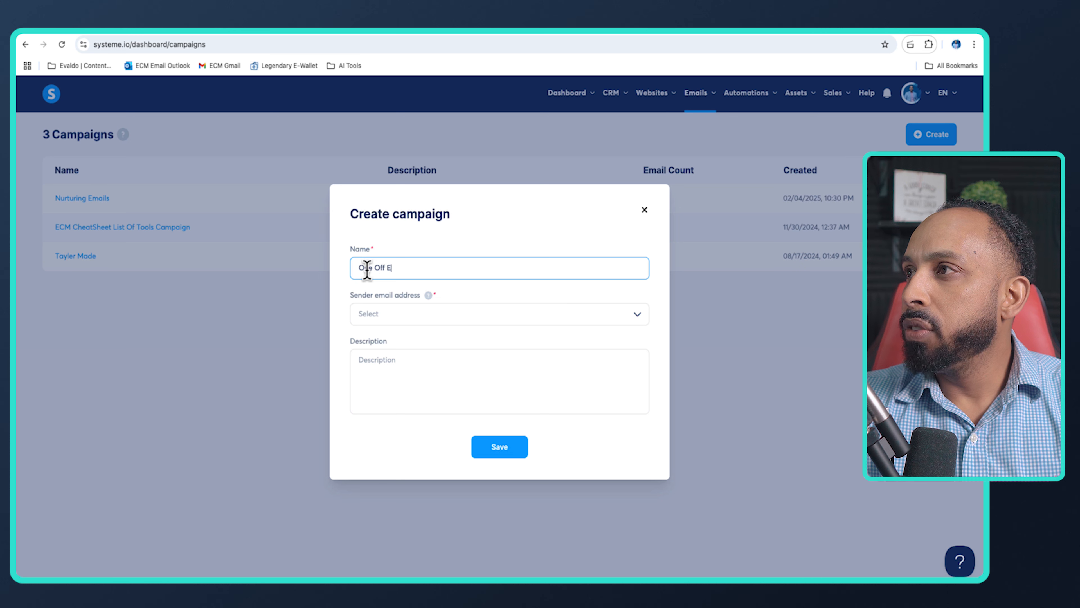
pyautogui.write('mail Nurting')
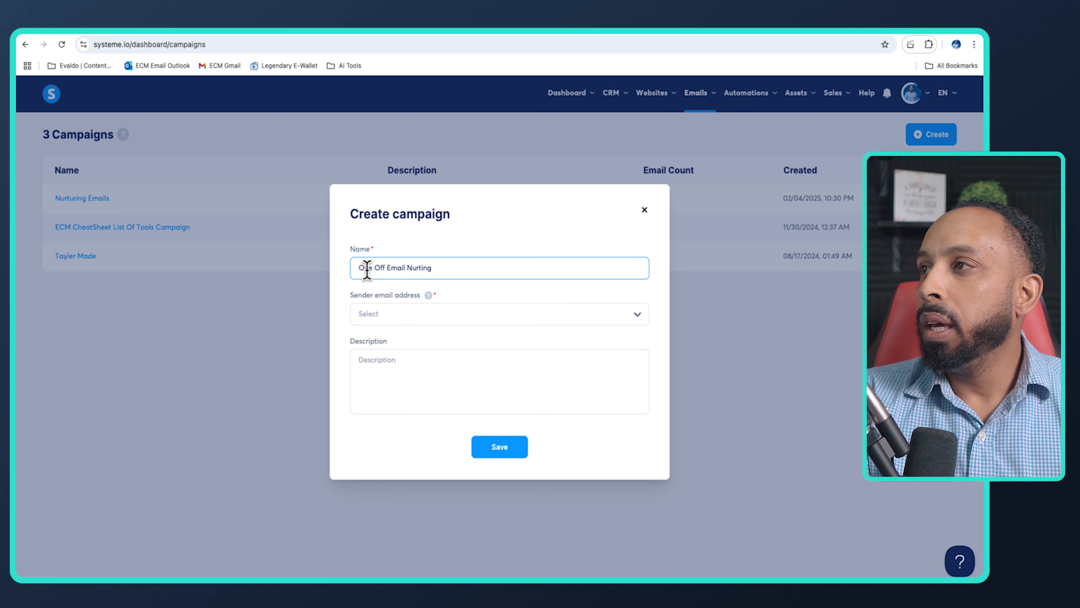
# Step: Choose the available sender email address, enter "More Value" as the campaign description and save the campaign
pyautogui.click(424, 320)
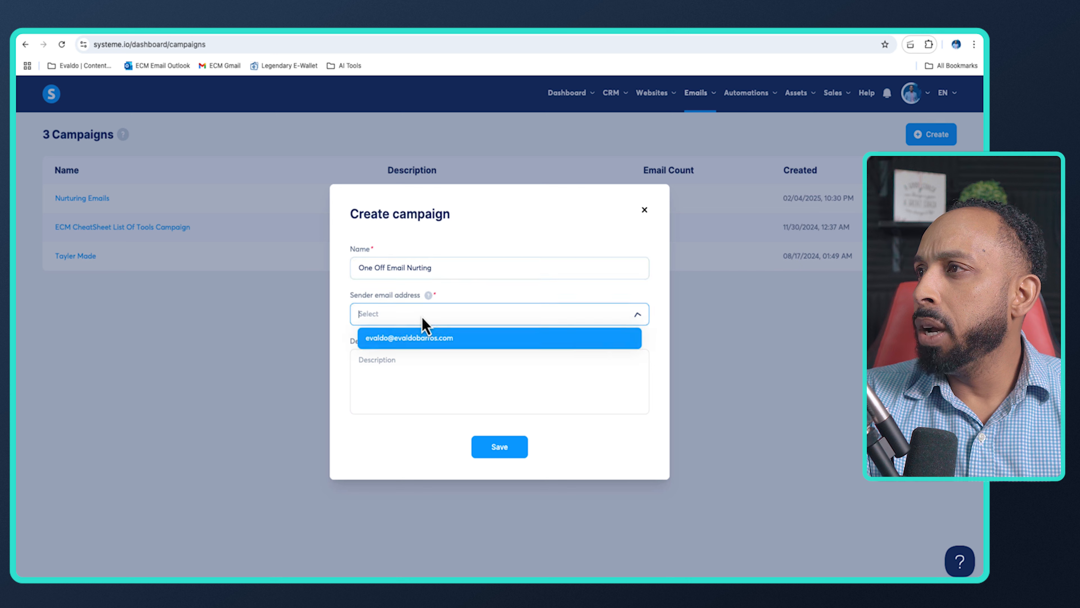
pyautogui.click(409, 339)
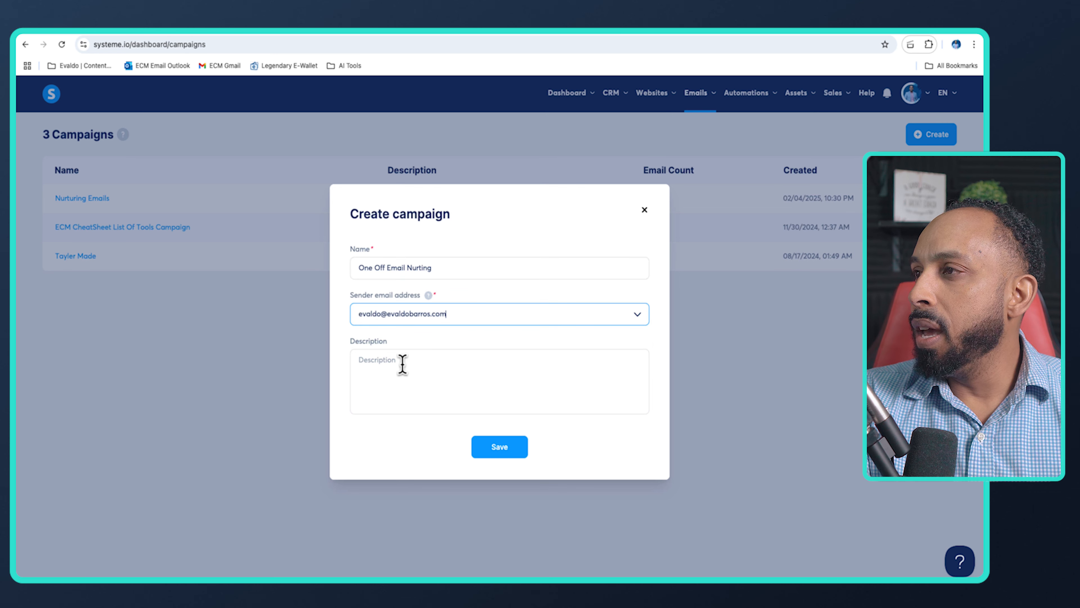
pyautogui.click(430, 367)
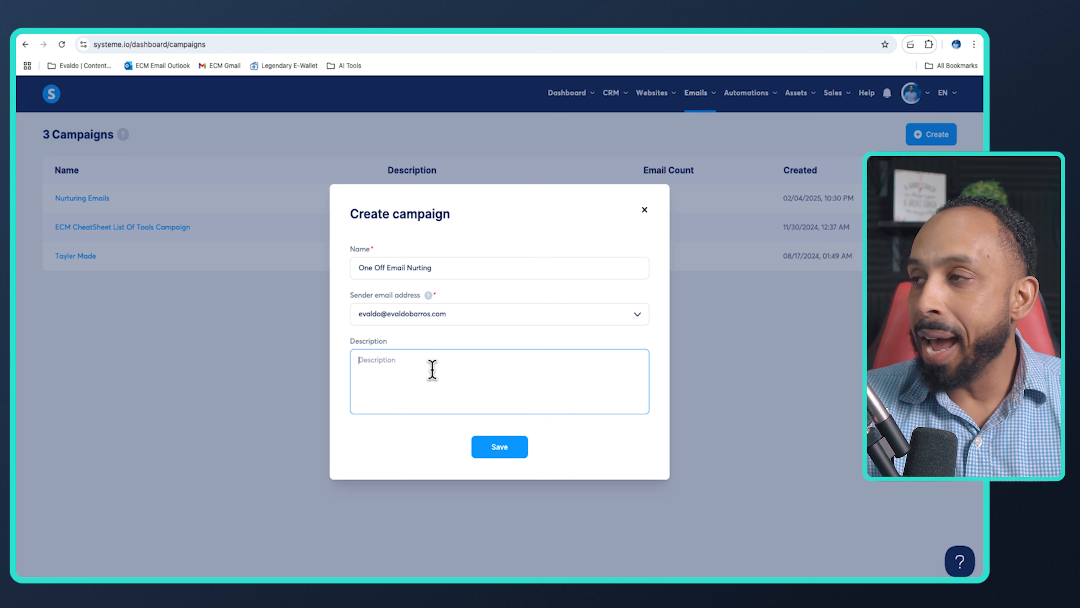
pyautogui.write('Mor')
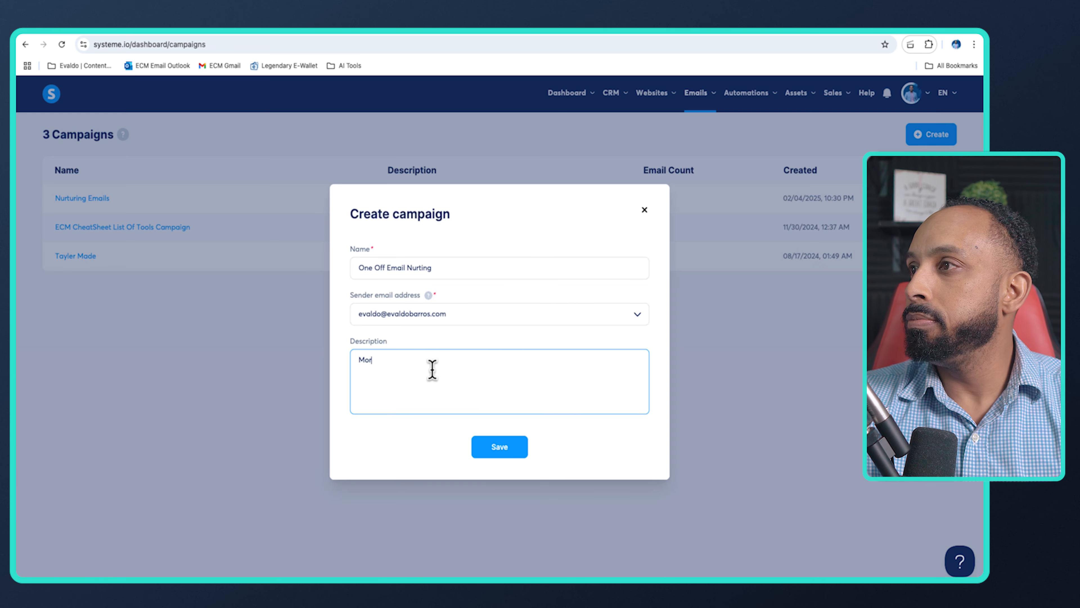
pyautogui.write('e Value')
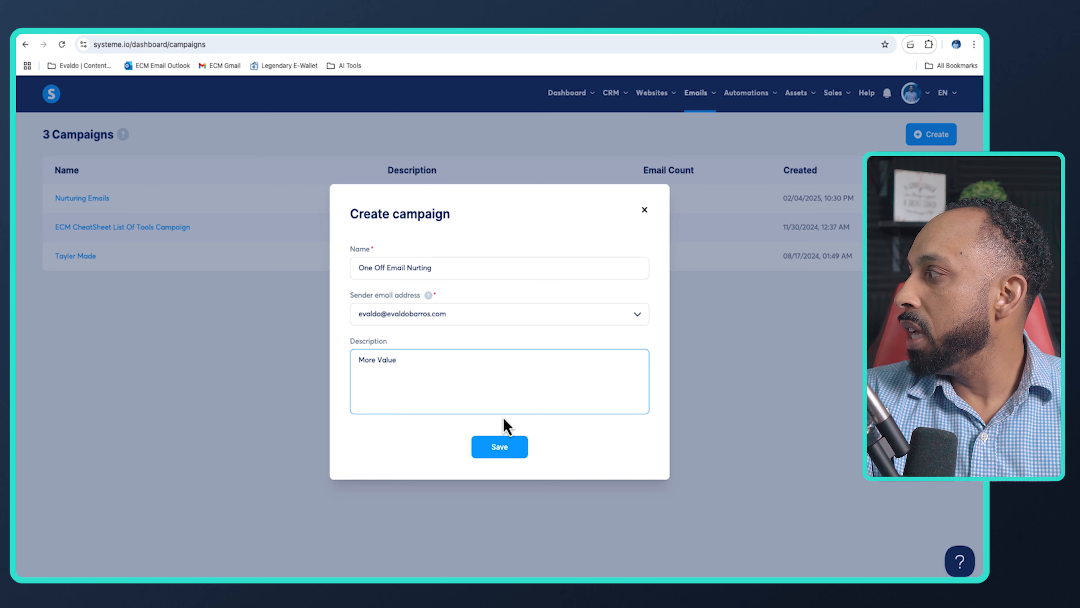
pyautogui.click(507, 451)
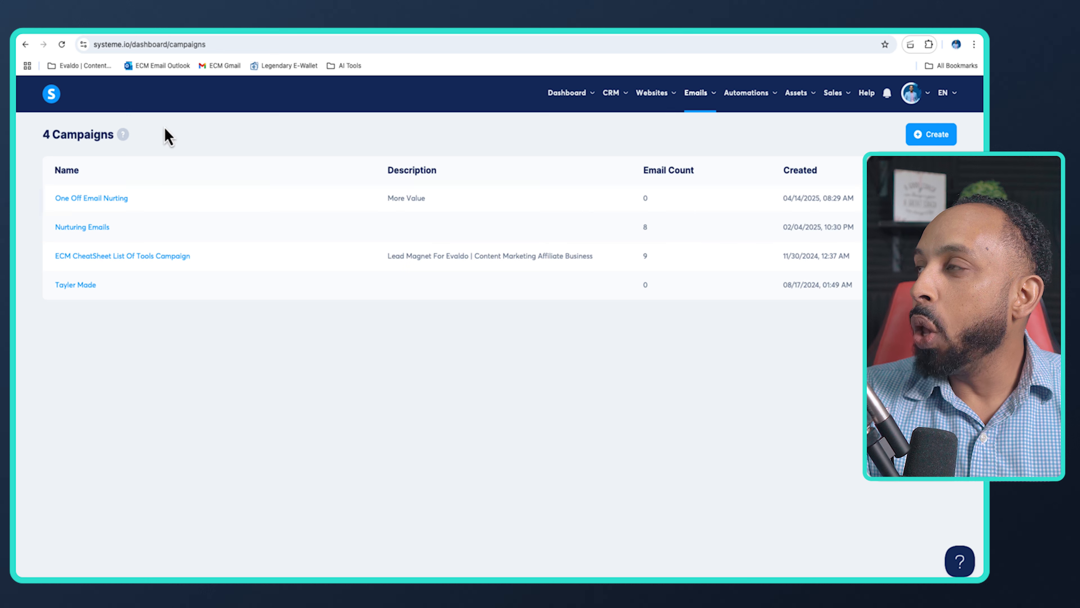
# Step: Open the CRM contacts list and show 50 contacts per page
pyautogui.moveTo(578, 102)
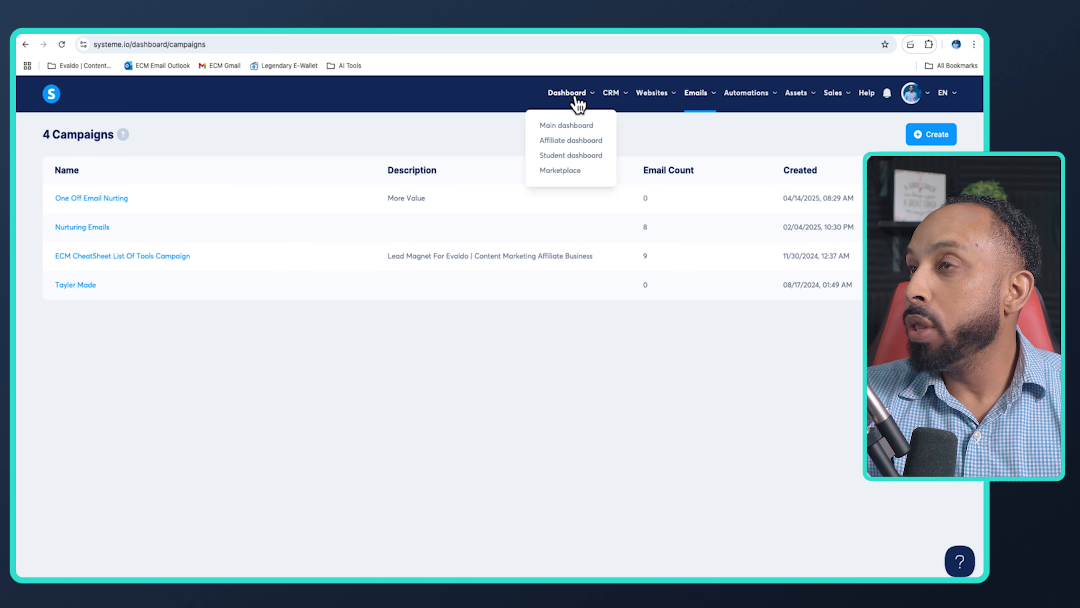
pyautogui.moveTo(619, 100)
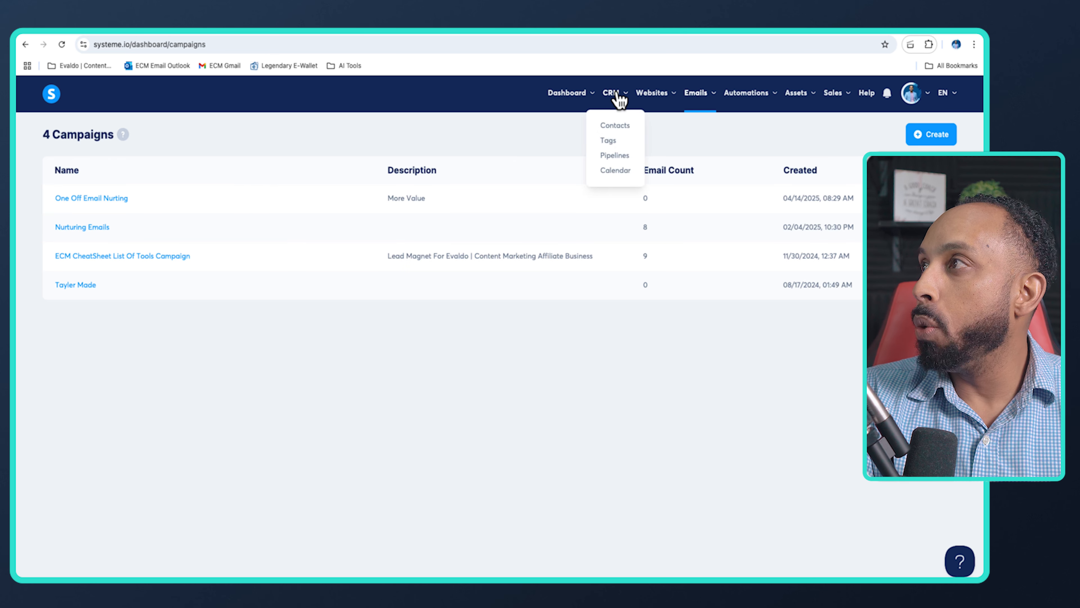
pyautogui.click(614, 128)
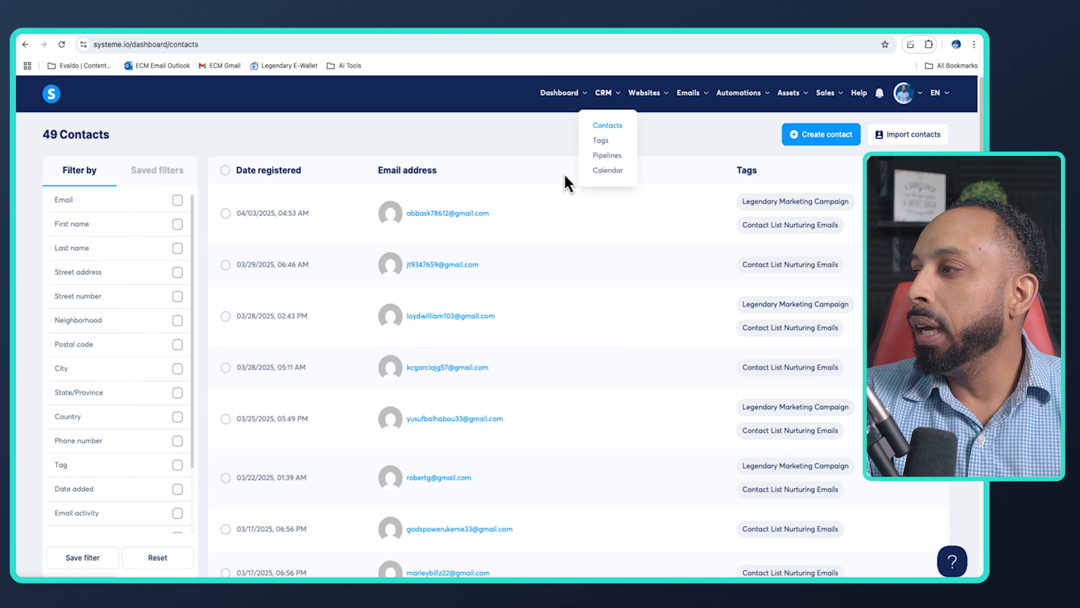
pyautogui.scroll(-3, 668, 445)
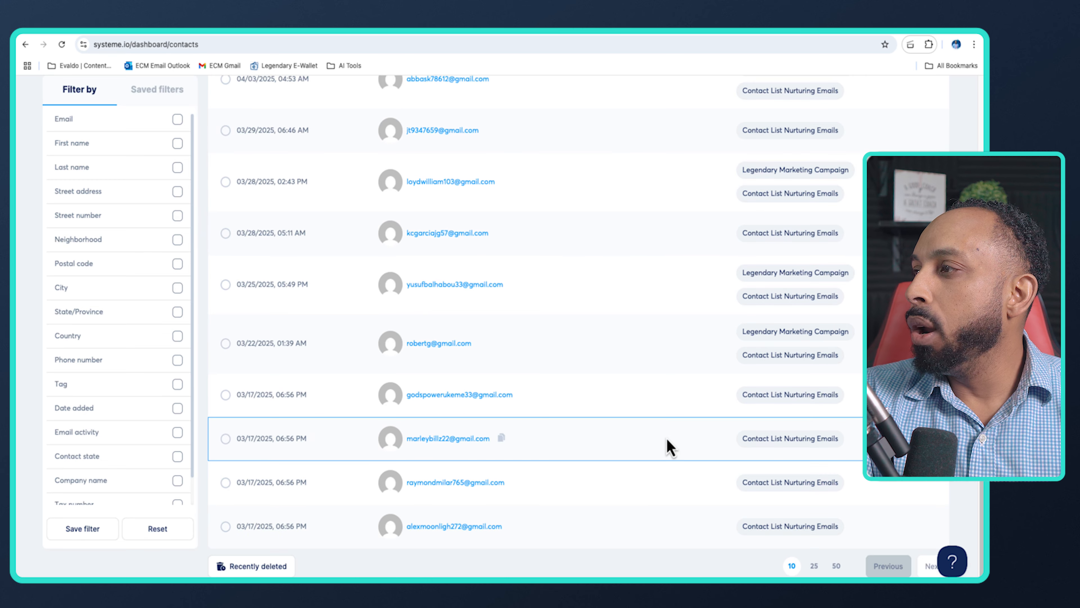
pyautogui.click(837, 566)
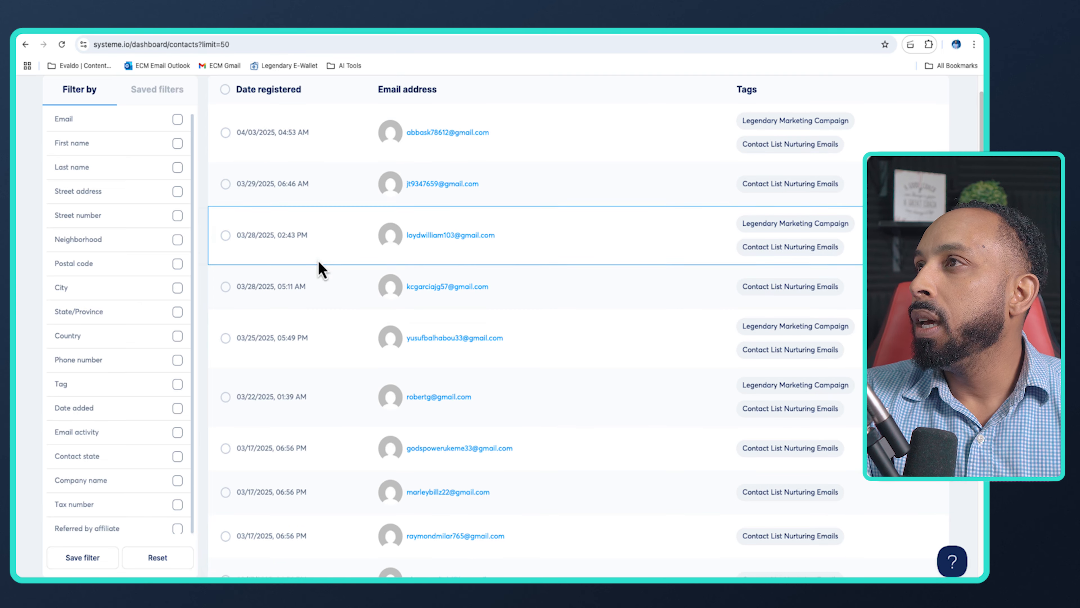
# Step: Look through the contacts list and select all contacts in it
pyautogui.scroll(-15, 322, 269)
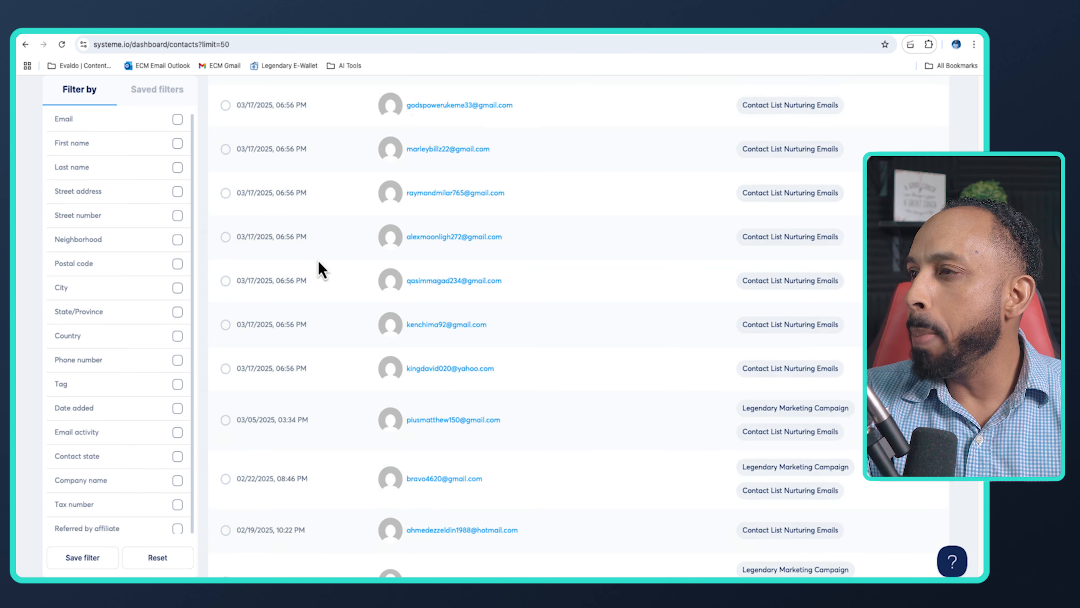
pyautogui.scroll(-20, 322, 269)
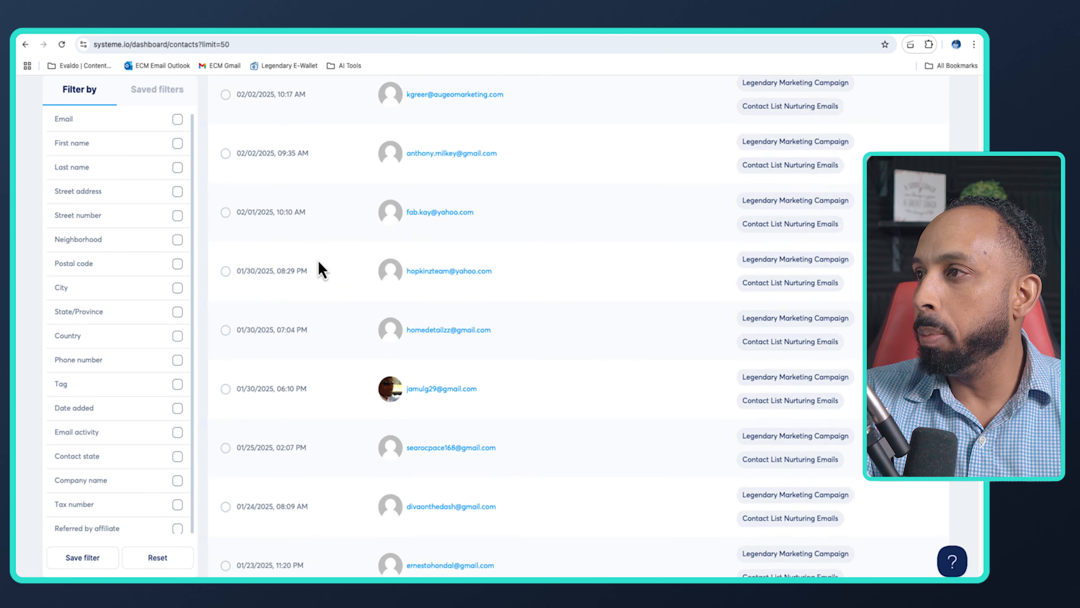
pyautogui.scroll(20, 319, 263)
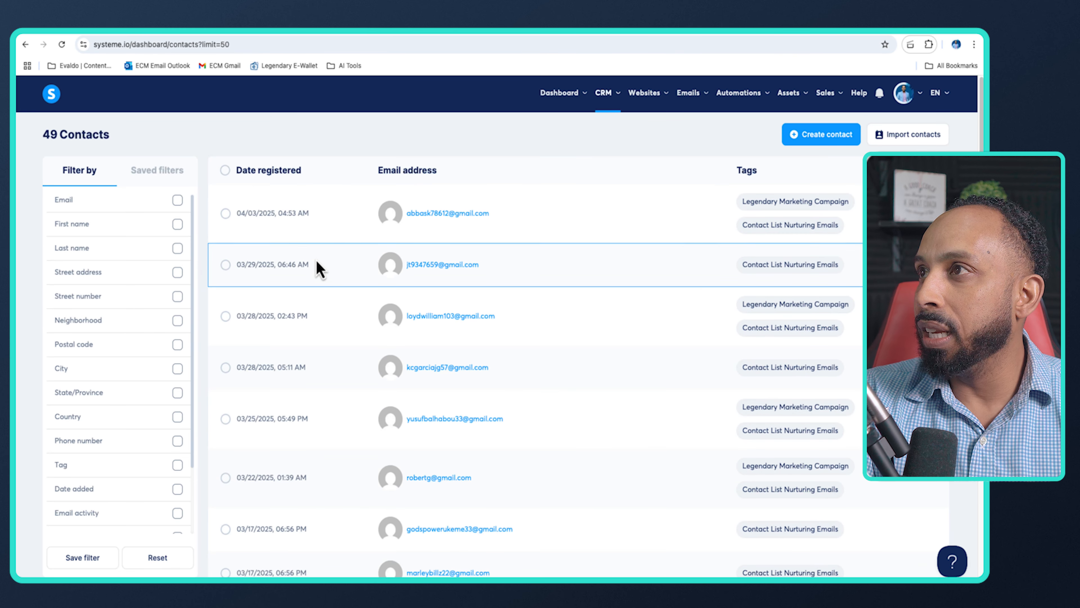
pyautogui.click(226, 170)
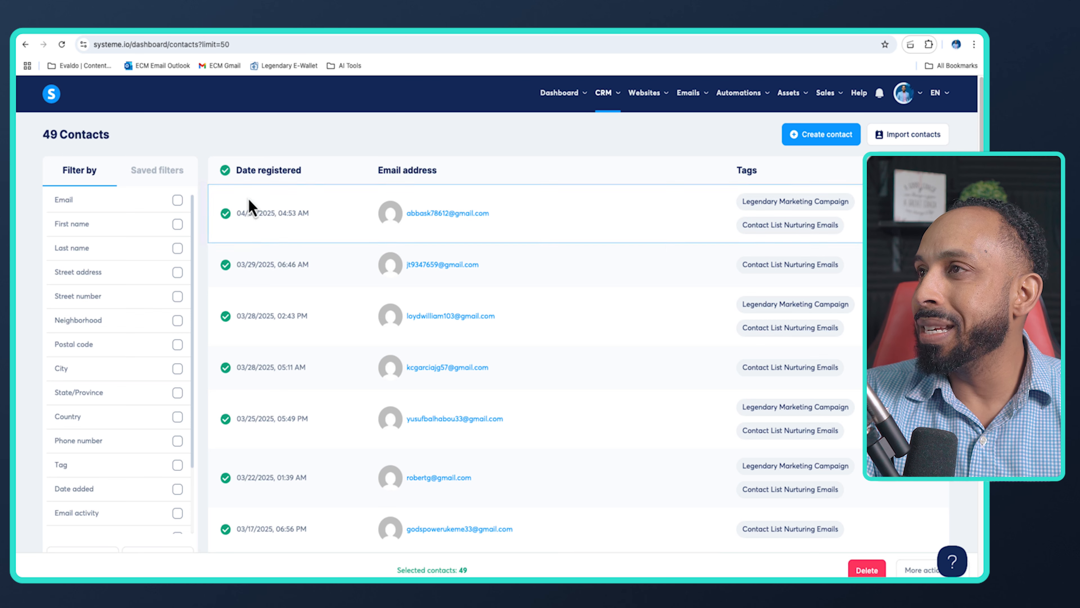
pyautogui.scroll(-15, 302, 282)
pyautogui.scroll(-12, 302, 276)
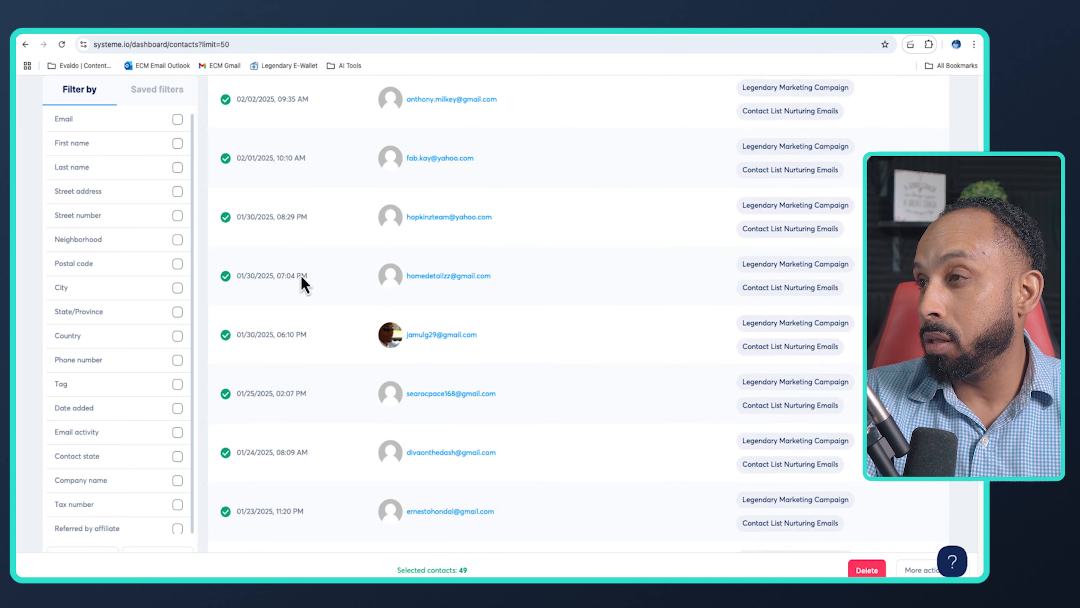
pyautogui.scroll(11, 301, 277)
pyautogui.scroll(-10, 302, 284)
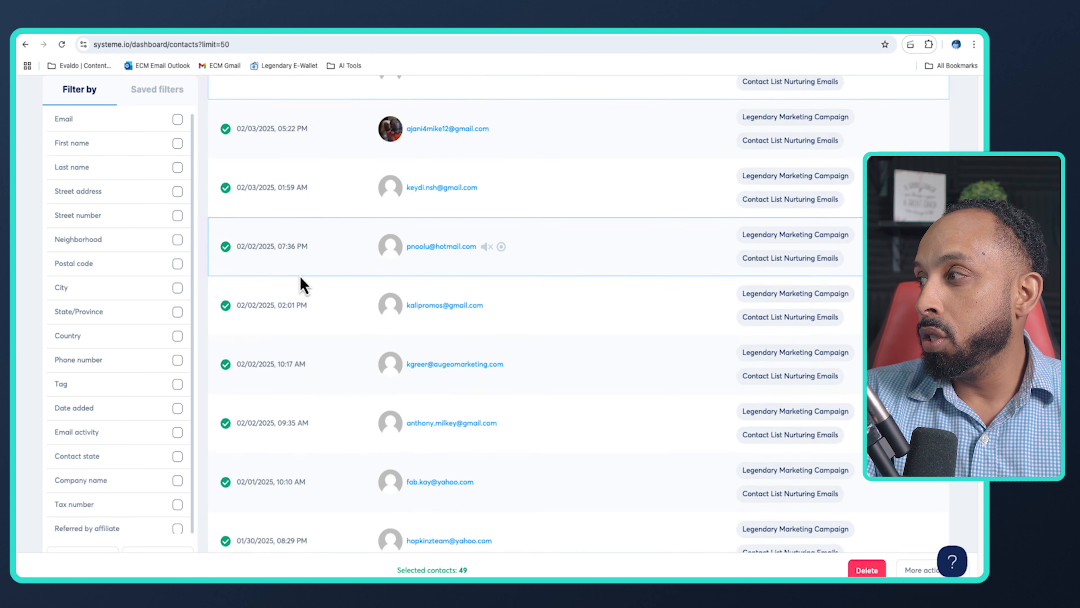
# Step: Subscribe the selected contacts to the "One Off Email Nurting" campaign, leaving the starting point at the beginning of the campaign
pyautogui.click(919, 571)
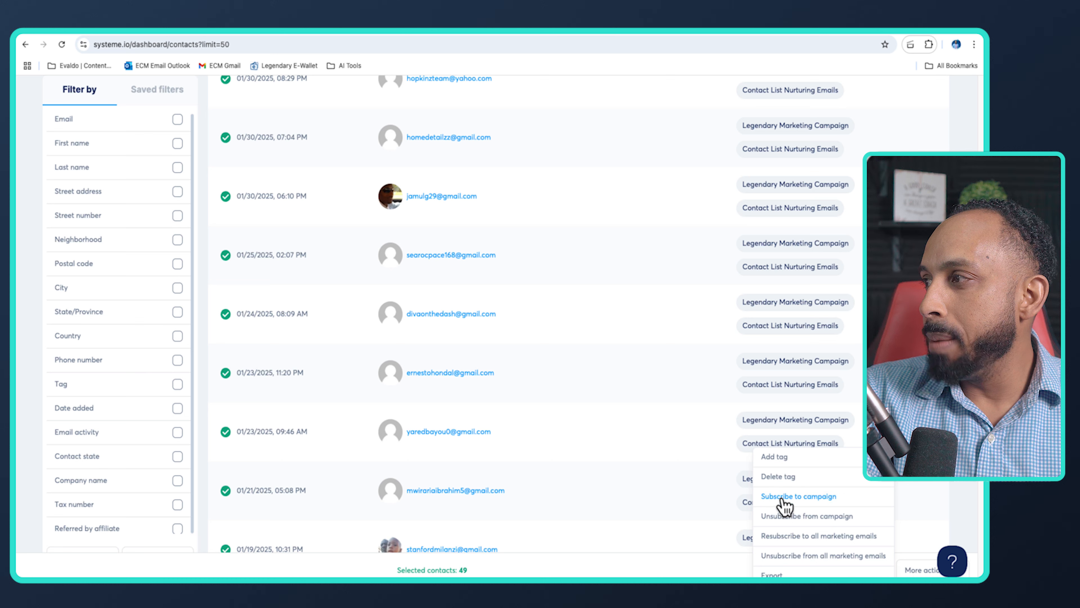
pyautogui.click(785, 506)
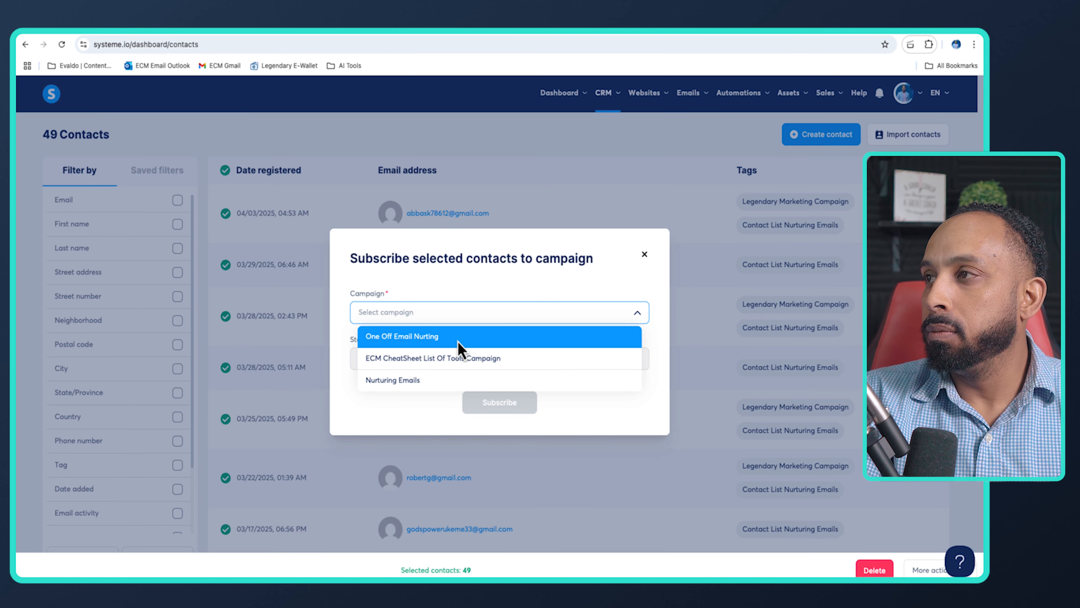
pyautogui.click(459, 346)
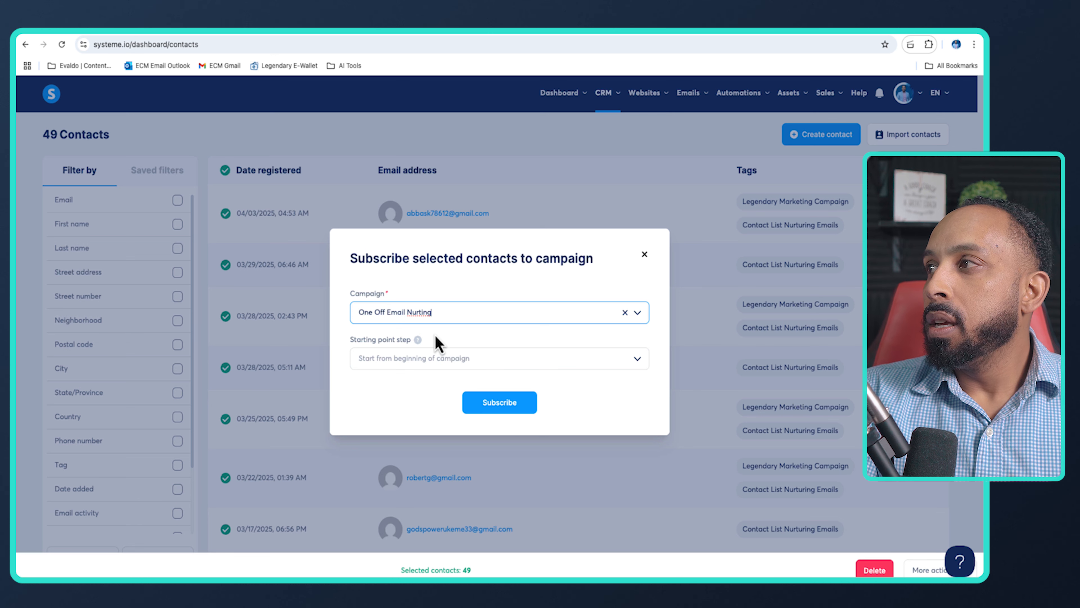
pyautogui.click(637, 314)
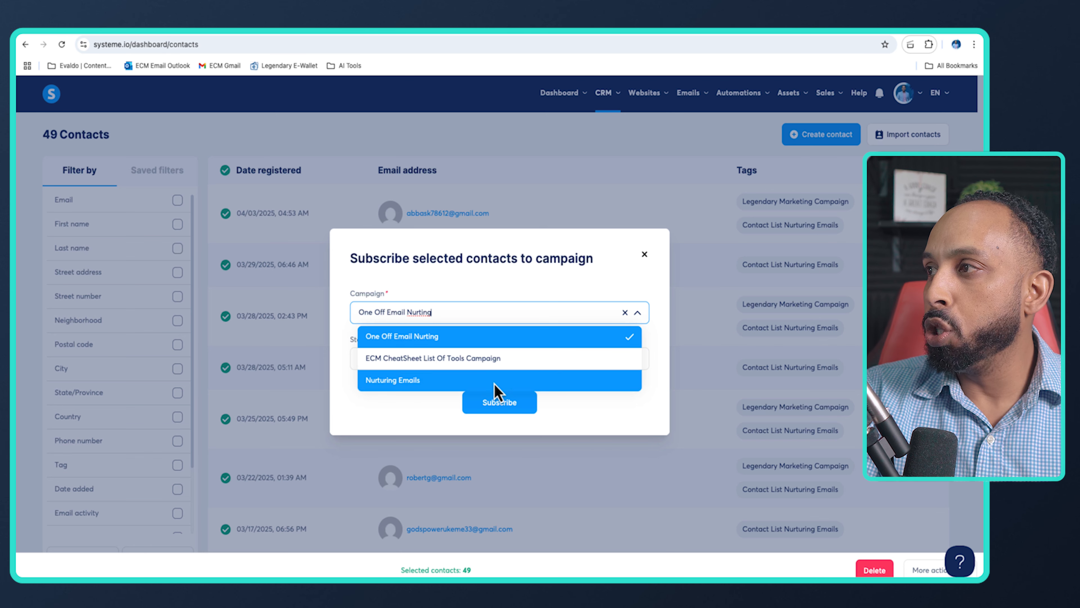
pyautogui.click(493, 411)
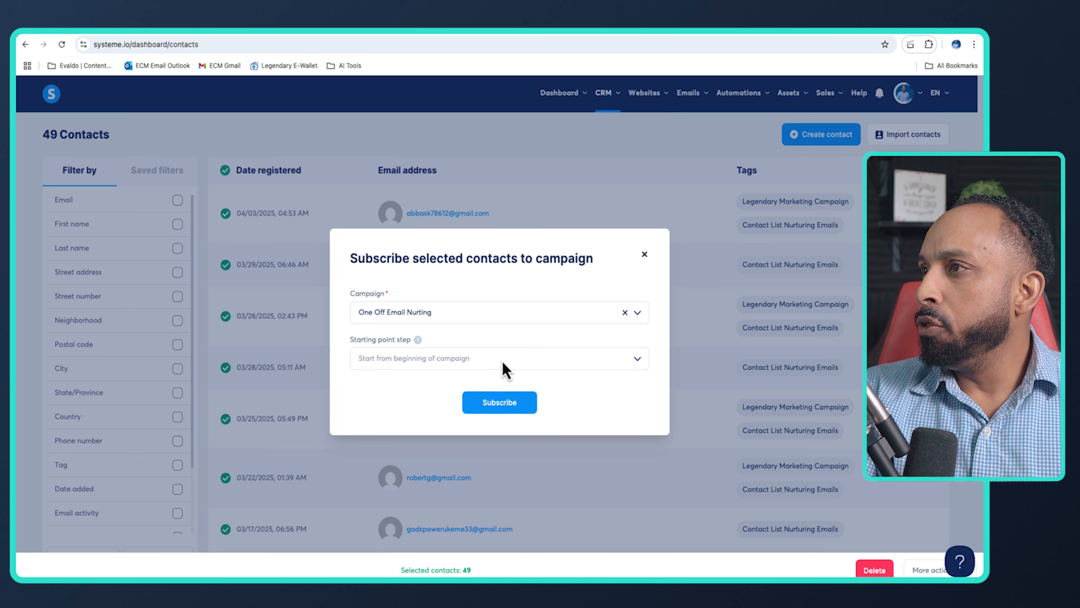
pyautogui.click(638, 359)
pyautogui.click(457, 351)
pyautogui.click(514, 410)
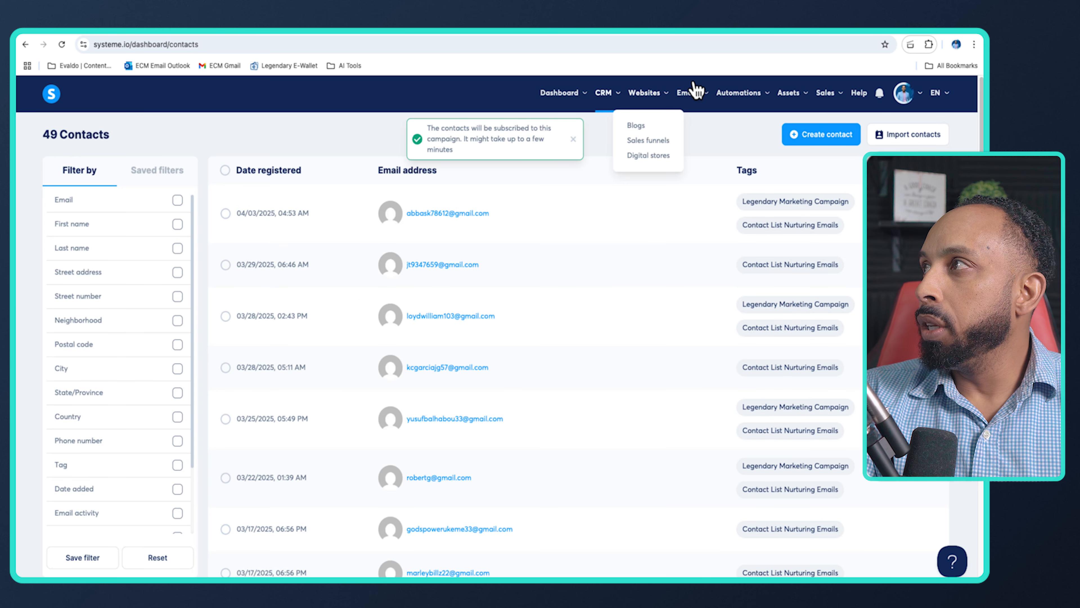
# Step: Return to the email campaigns list and open the "One Off Email Nurting" campaign
pyautogui.moveTo(746, 105)
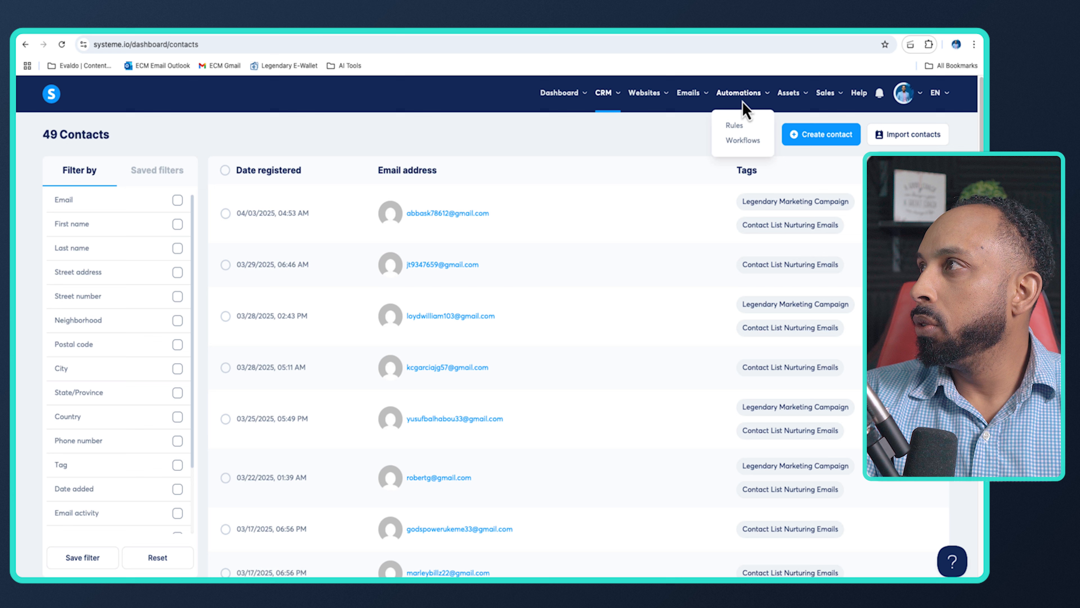
pyautogui.moveTo(689, 104)
pyautogui.click(687, 143)
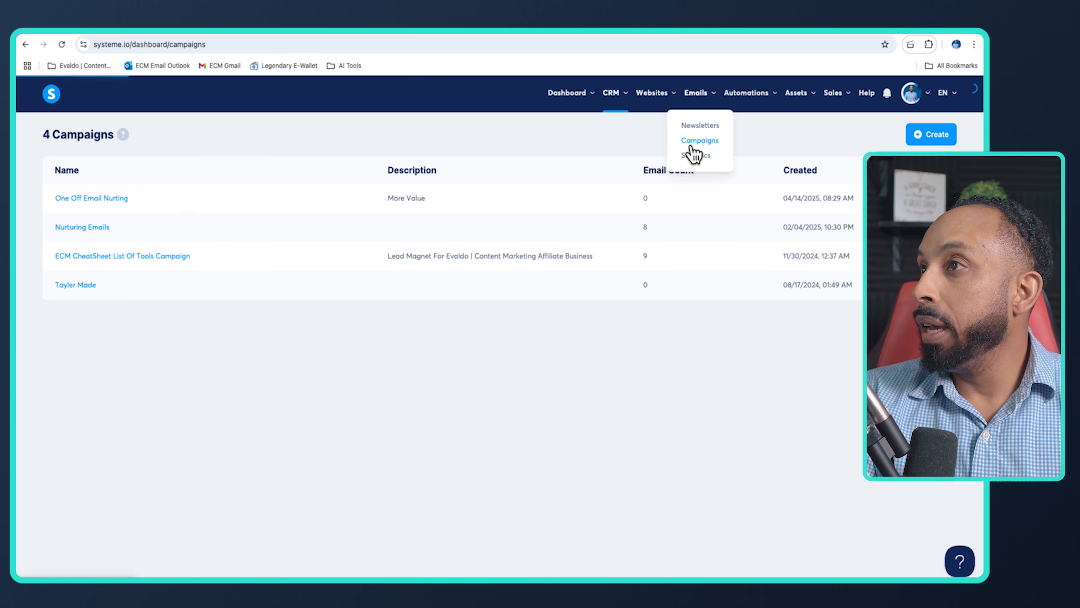
pyautogui.click(124, 204)
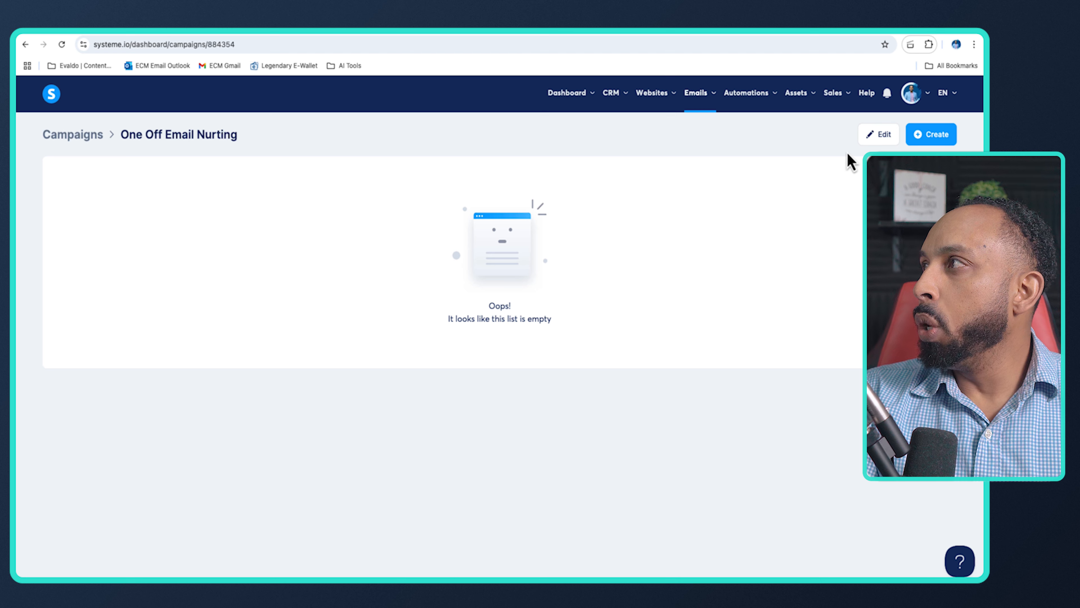
# Step: Create a campaign email with the subject "Hello", keeping the default sender details and the classic editor
pyautogui.click(924, 140)
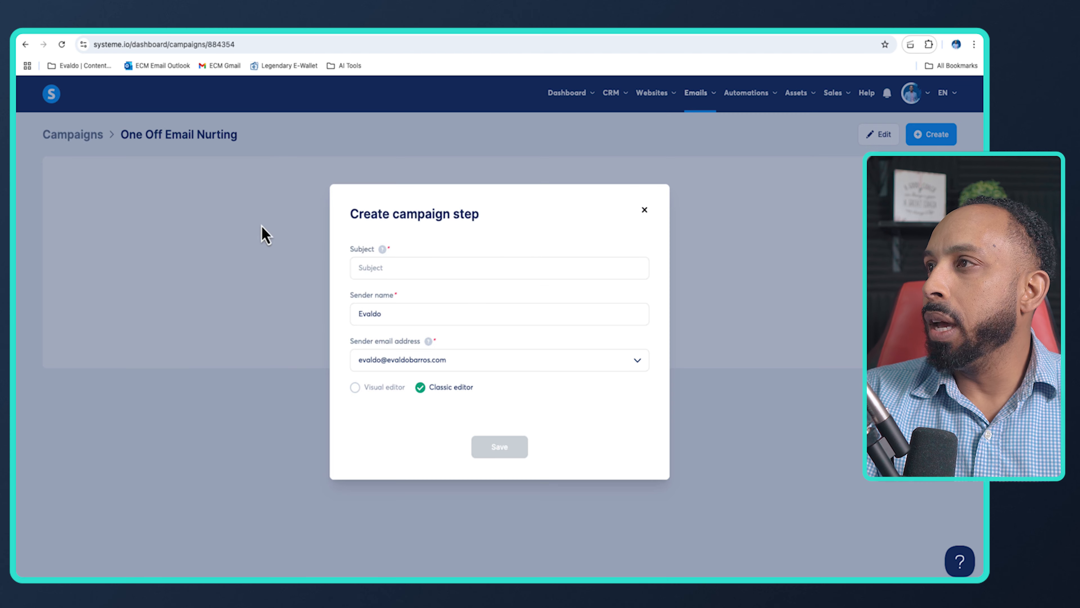
pyautogui.click(412, 272)
pyautogui.write('Hello')
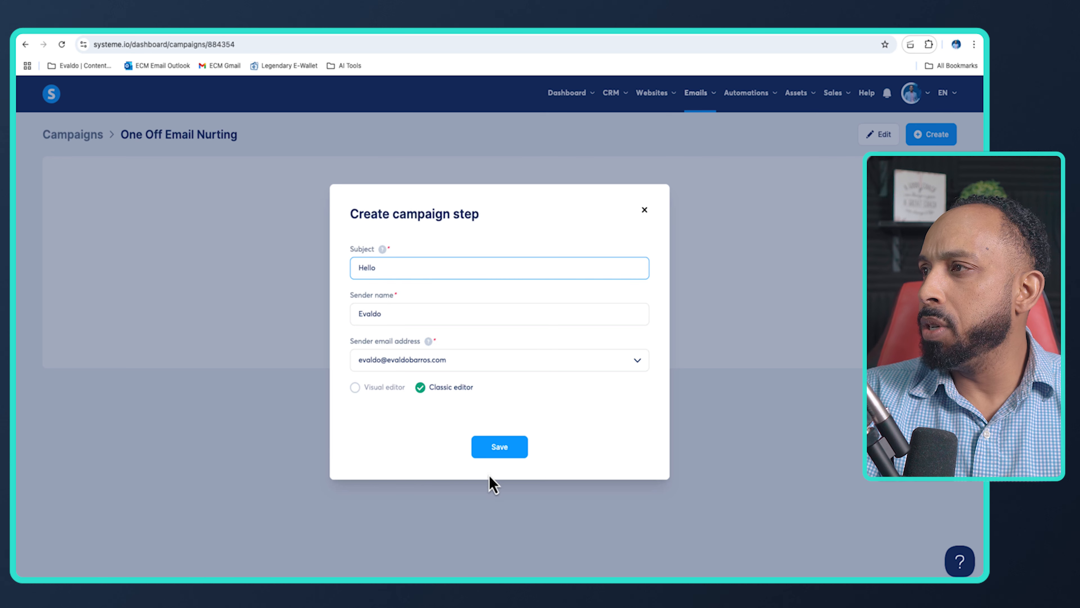
pyautogui.click(504, 456)
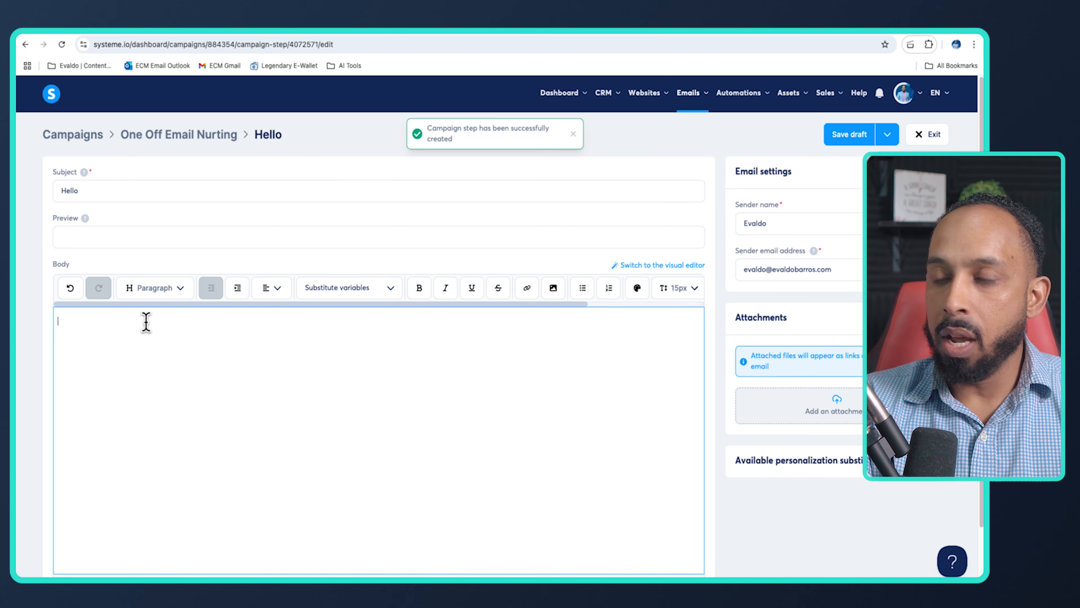
# Step: Write "Hewllo" as the email body, then save and publish the email with a sending delay of 0 days
pyautogui.write('Hewllo')
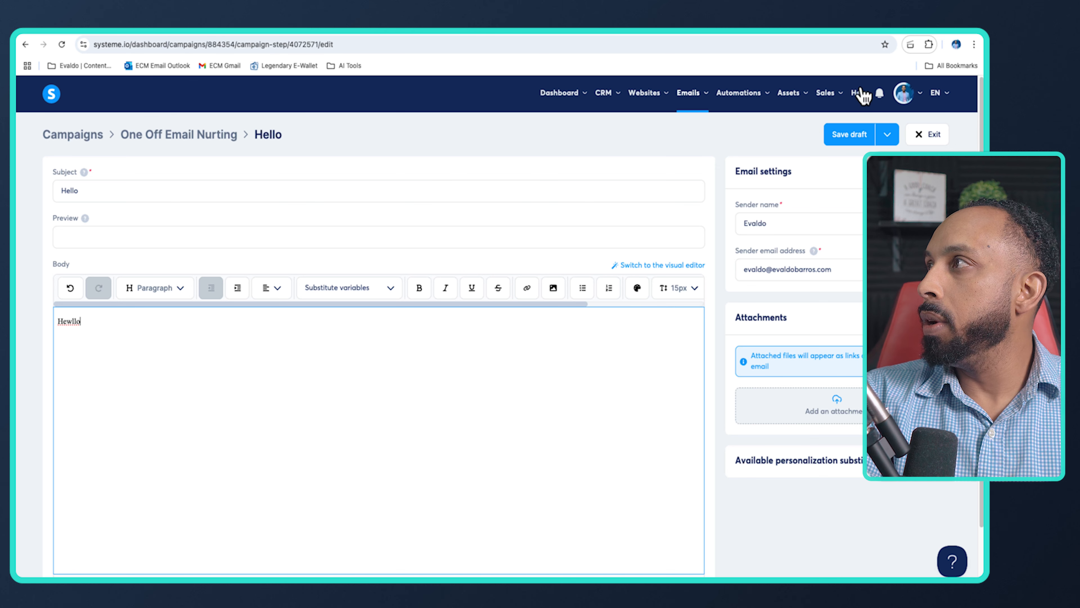
pyautogui.click(888, 135)
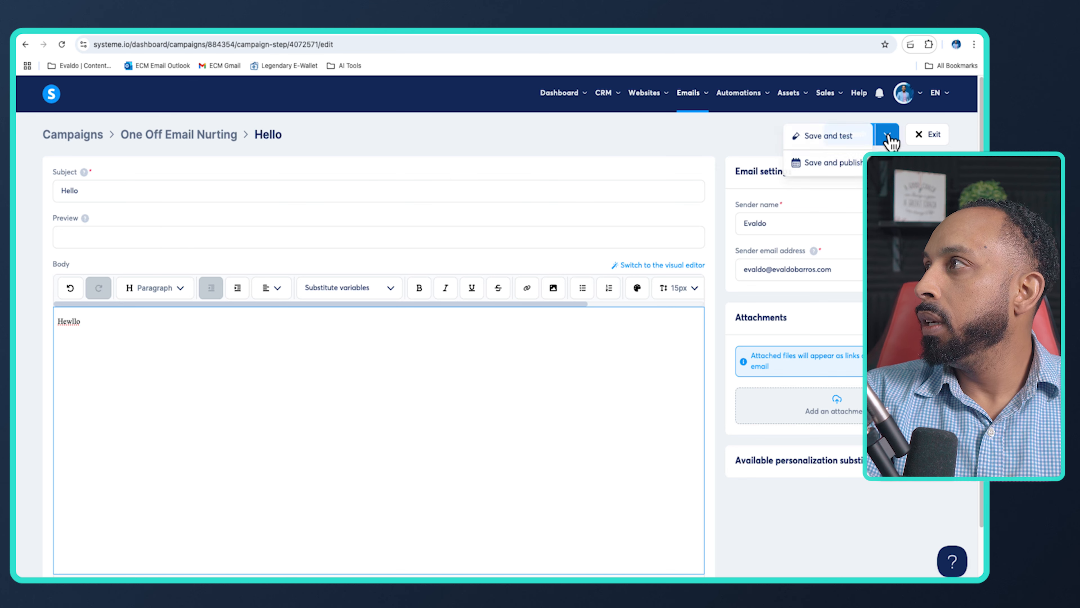
pyautogui.click(833, 162)
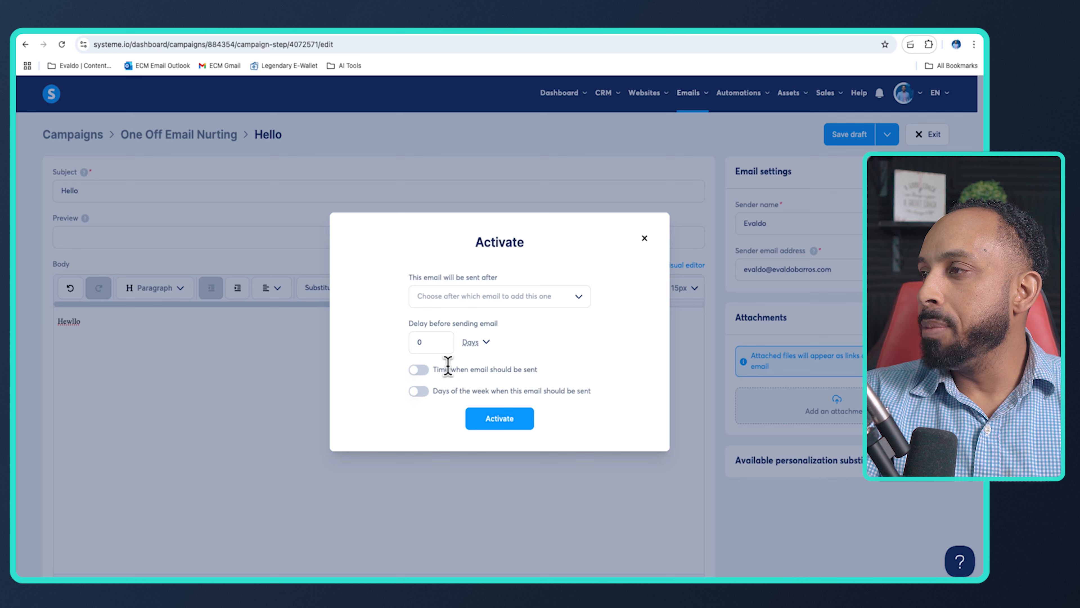
pyautogui.click(508, 428)
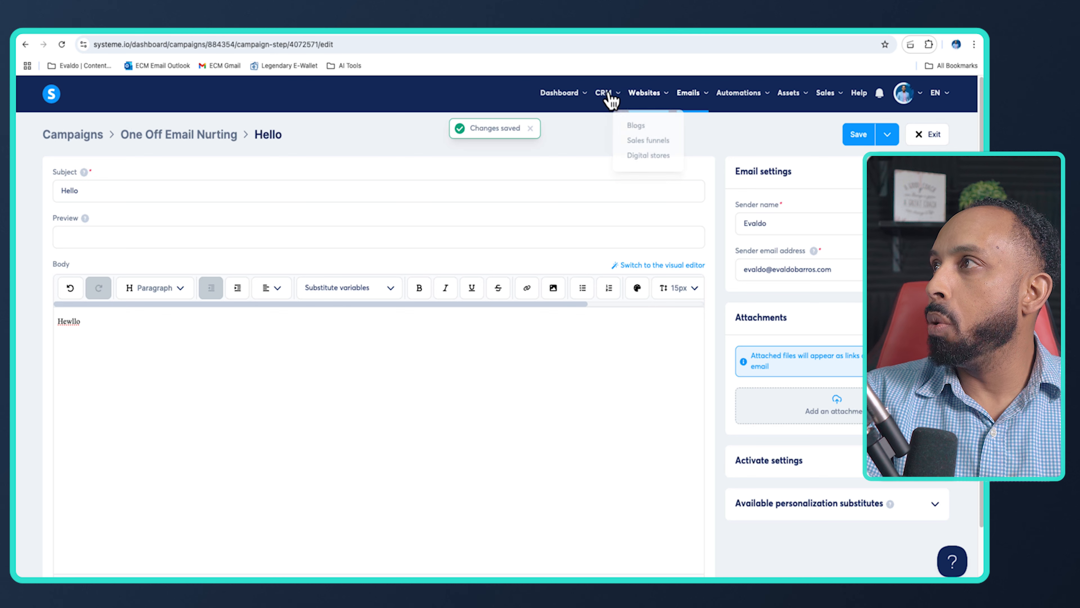
# Step: Check the save options of the published email and exit its editor to the campaign's email list
pyautogui.moveTo(604, 93)
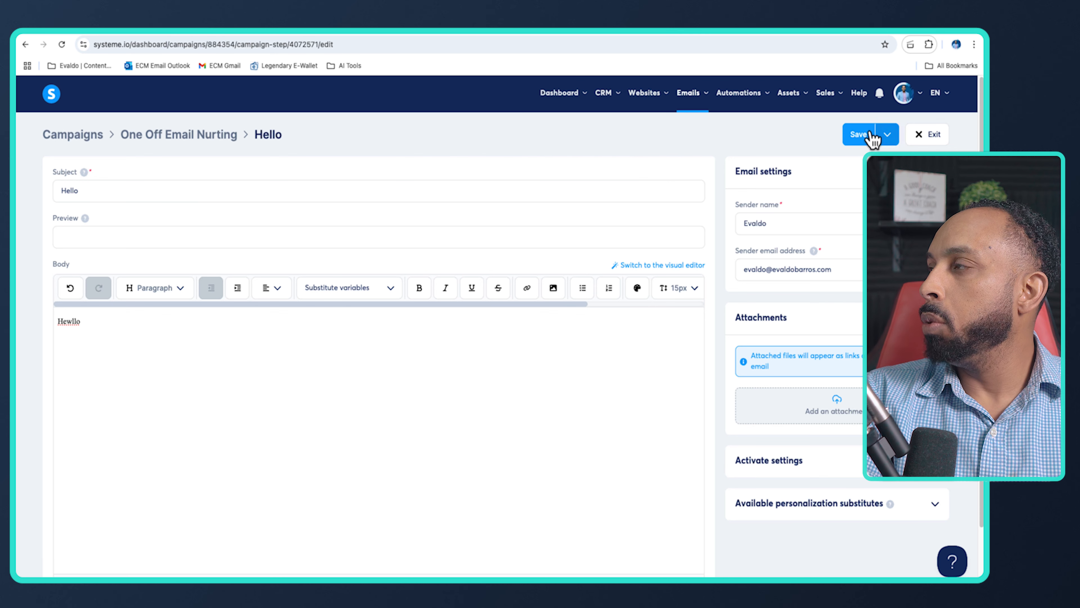
pyautogui.moveTo(879, 136)
pyautogui.click(888, 137)
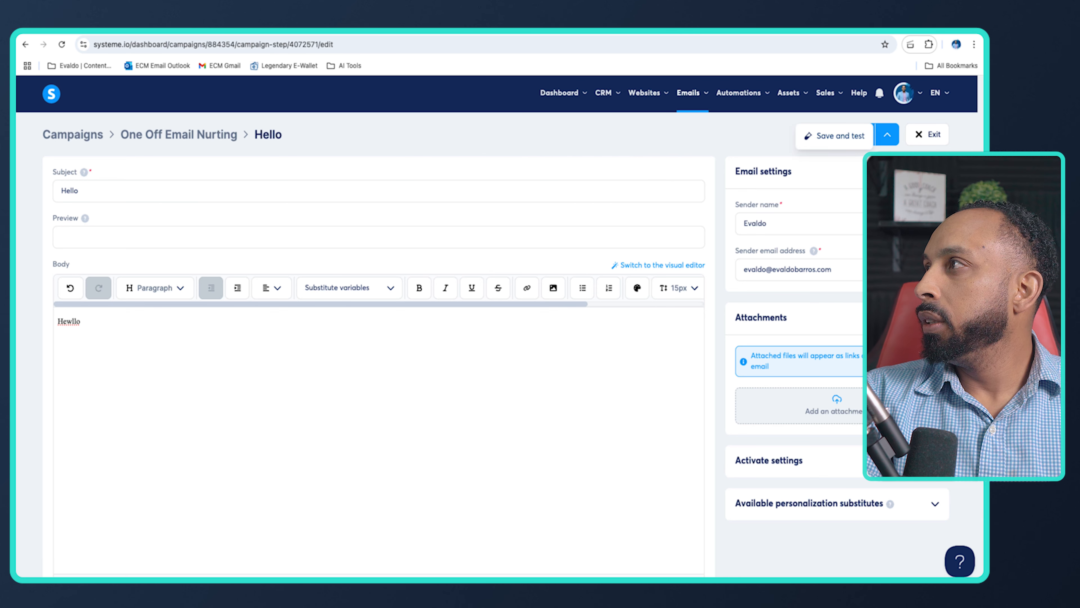
pyautogui.click(928, 136)
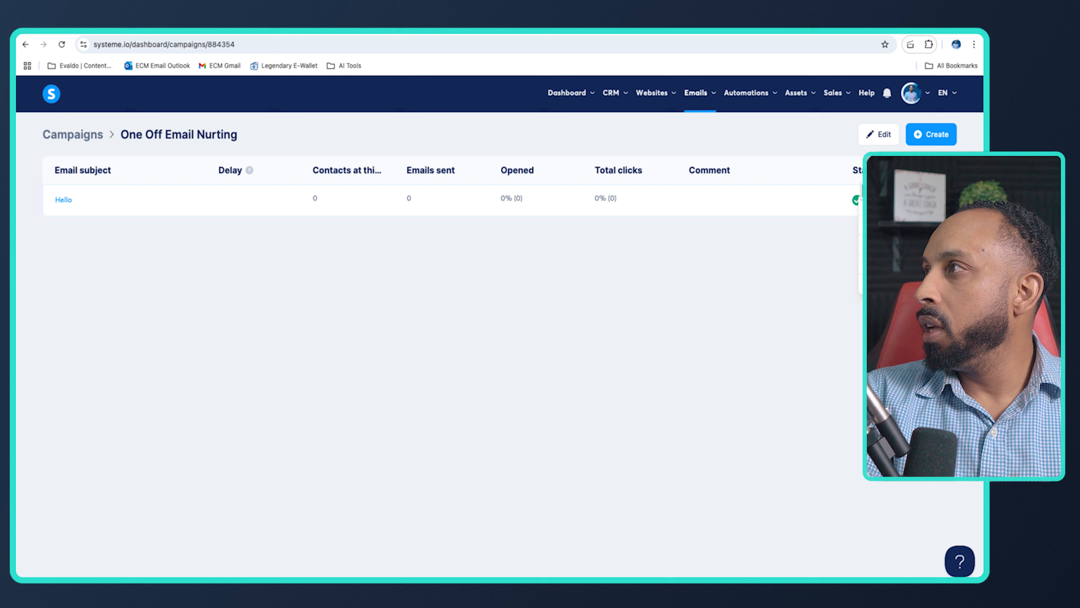
# Step: Open the CRM contacts list, select all contacts, and show 50 contacts per page
pyautogui.moveTo(614, 101)
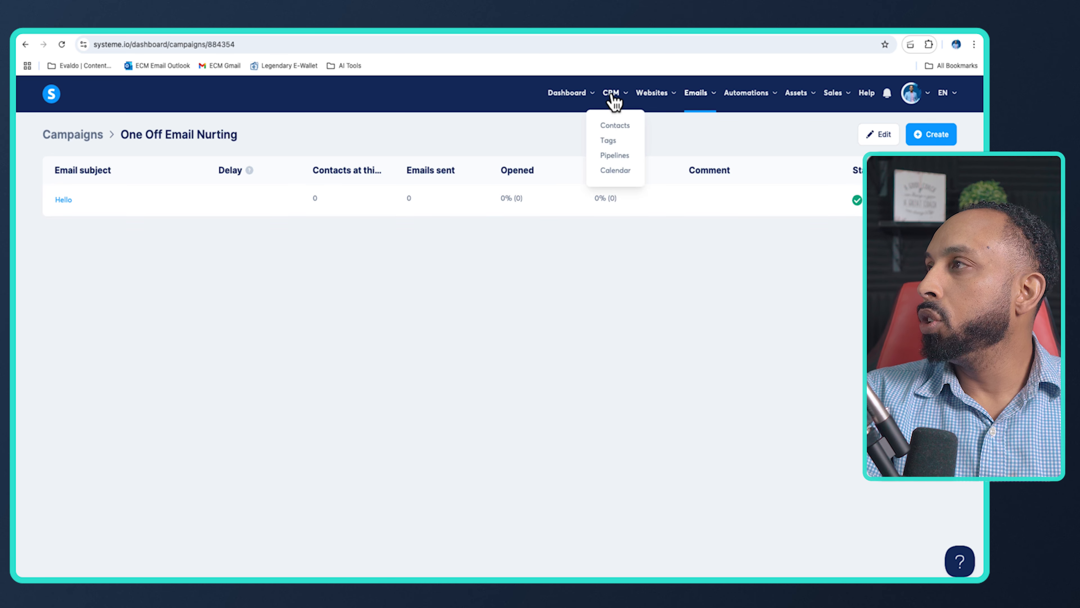
pyautogui.click(612, 125)
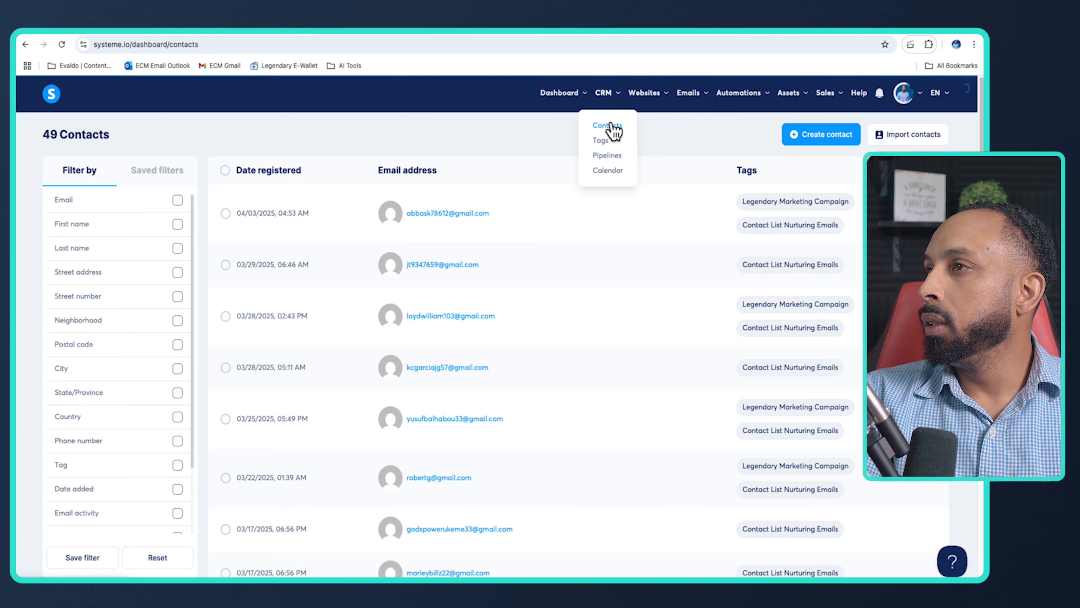
pyautogui.click(225, 172)
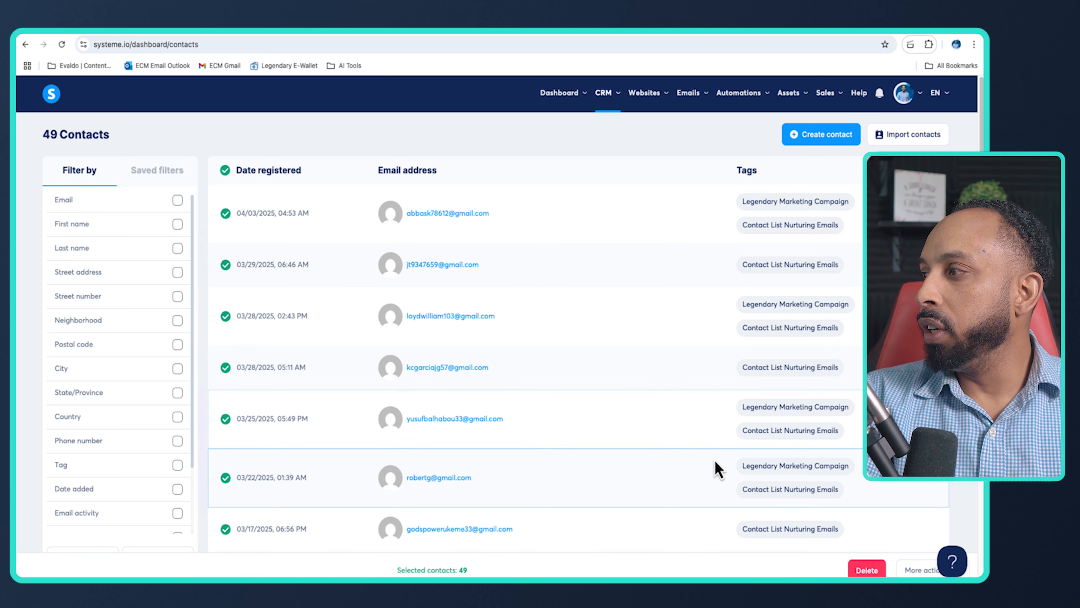
pyautogui.scroll(-4, 719, 470)
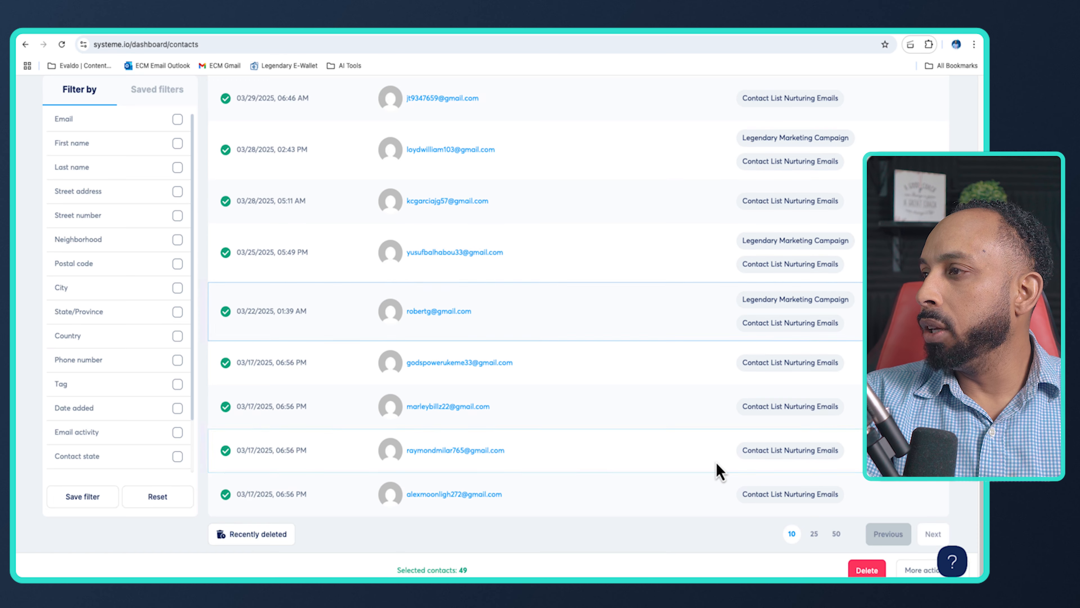
pyautogui.click(836, 534)
pyautogui.scroll(-10, 495, 317)
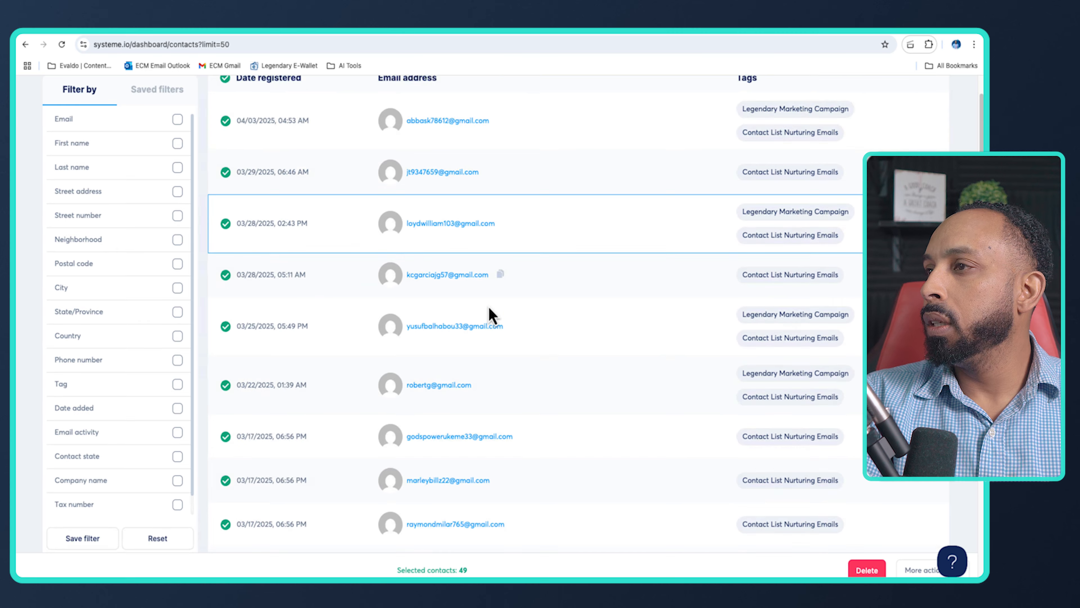
pyautogui.scroll(-3, 499, 322)
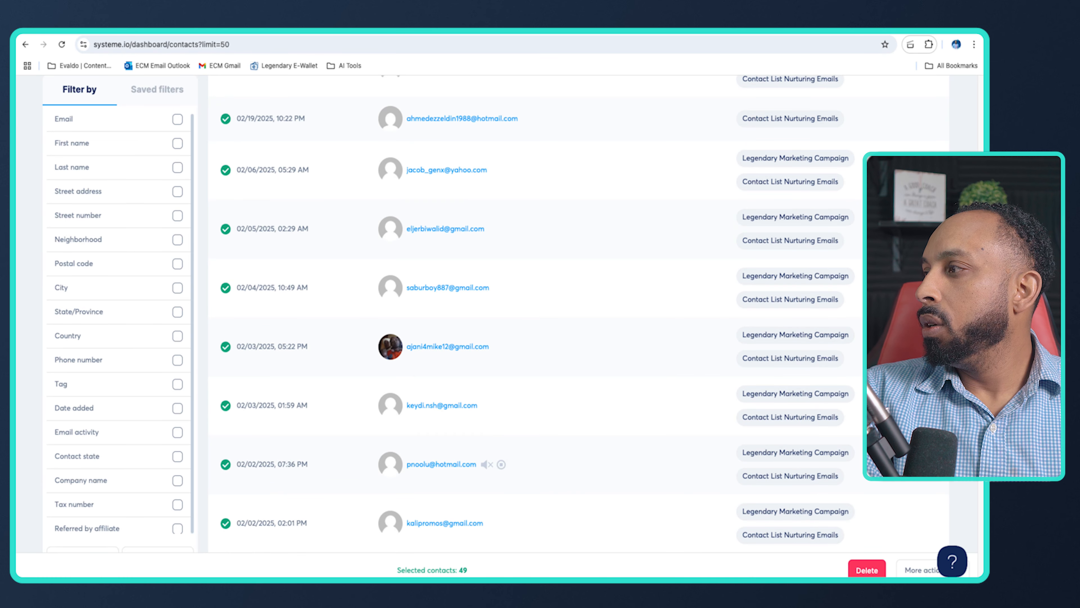
# Step: Choose the "One Off Email Nurting" campaign in the subscription form for the selected contacts, and close the form without subscribing them
pyautogui.click(914, 569)
pyautogui.click(821, 498)
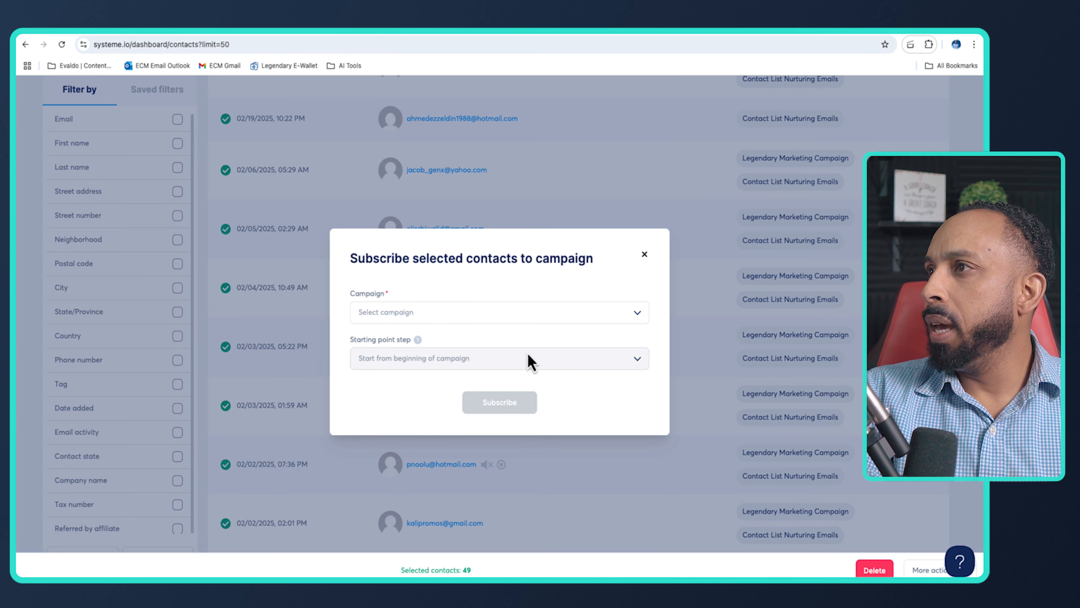
pyautogui.click(509, 319)
pyautogui.click(412, 336)
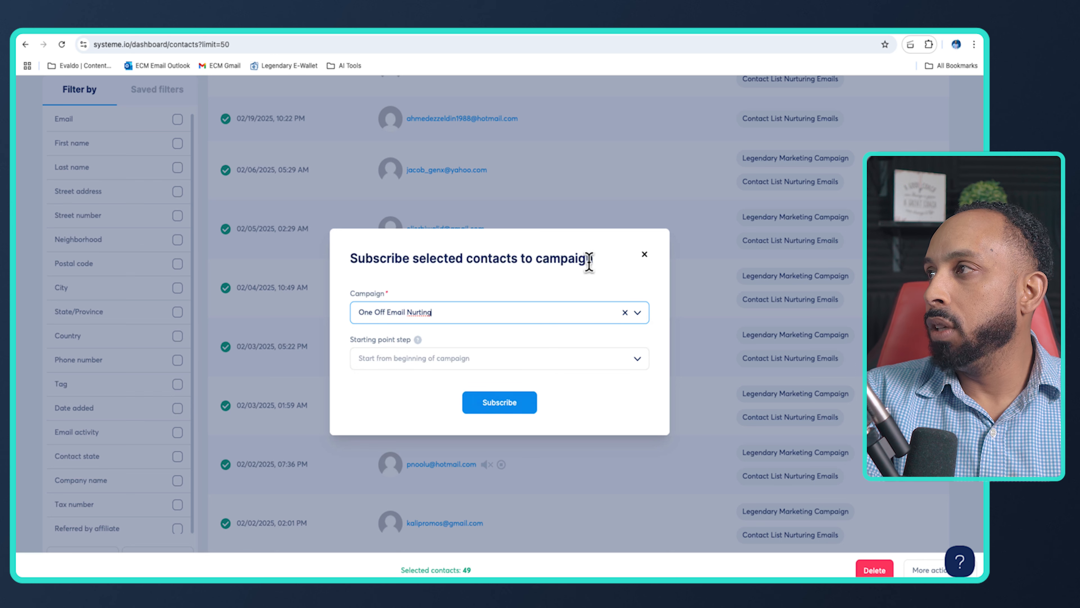
pyautogui.click(645, 254)
pyautogui.scroll(5, 472, 240)
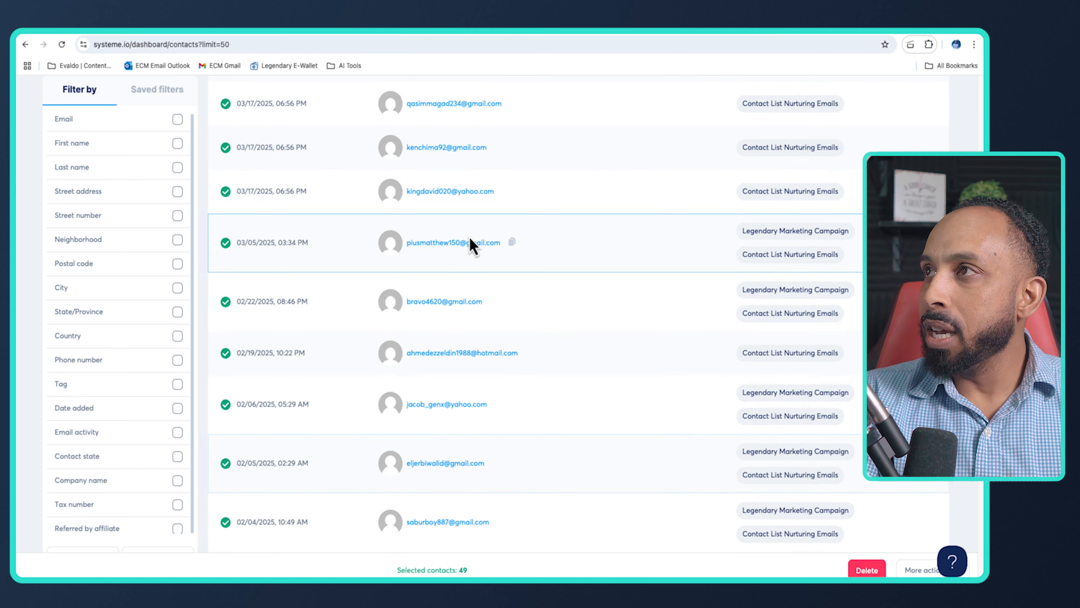
pyautogui.moveTo(472, 243)
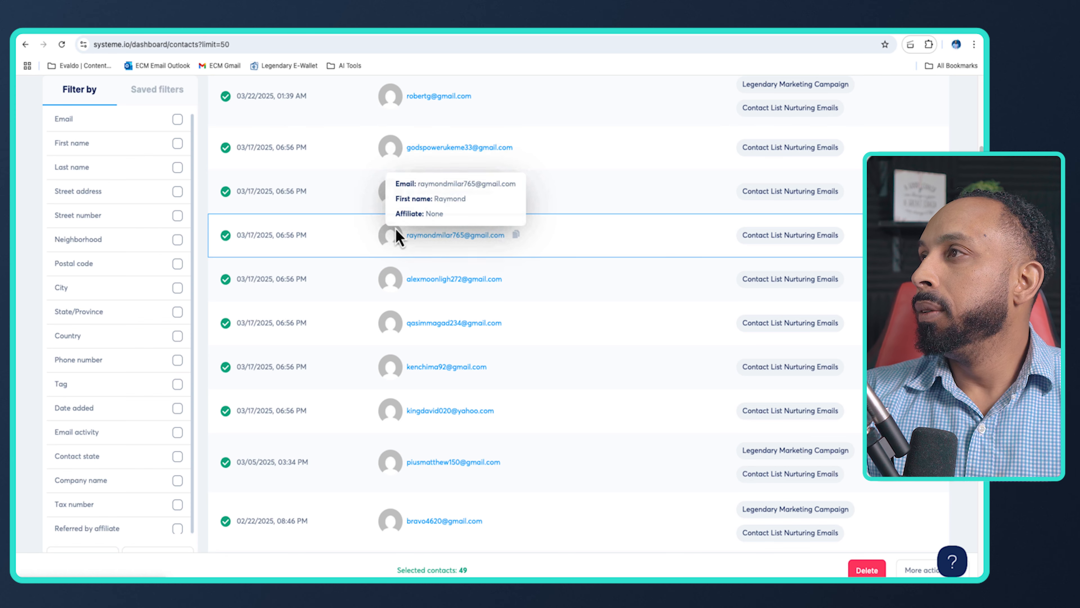
pyautogui.scroll(10, 396, 230)
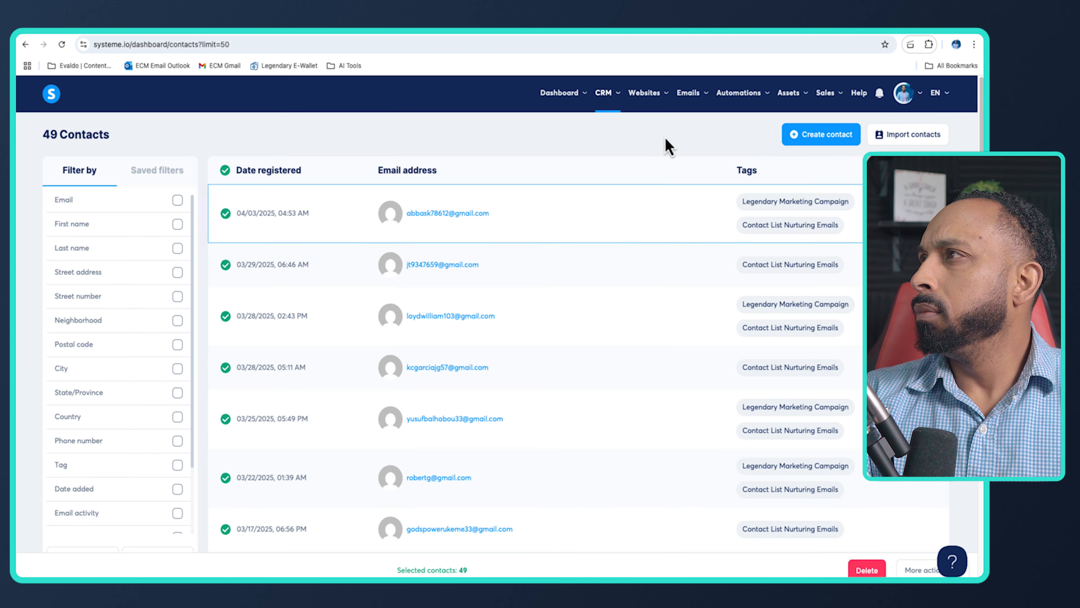
pyautogui.moveTo(646, 103)
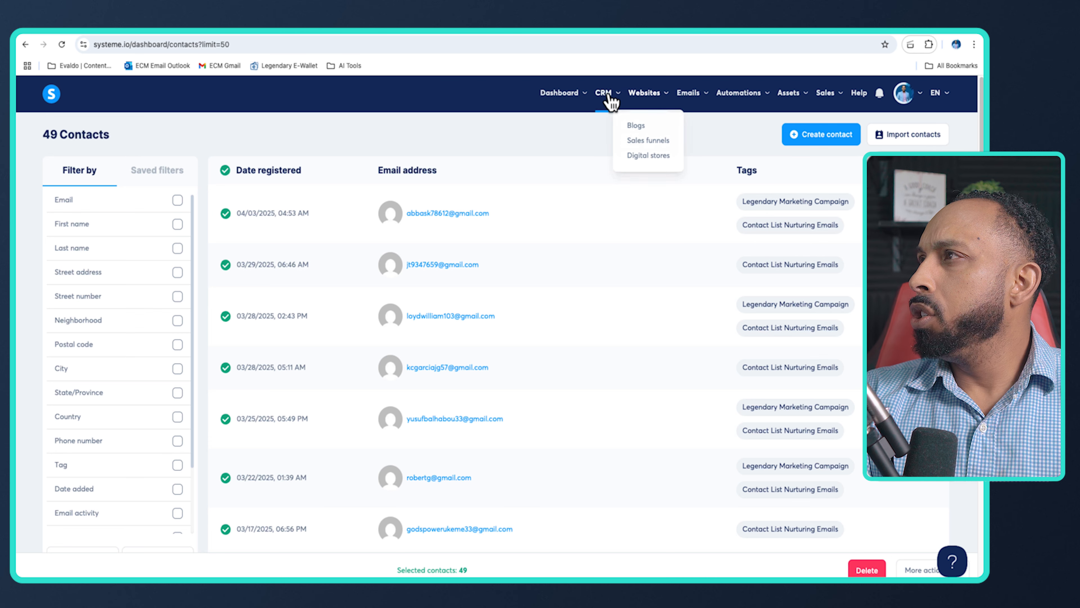
pyautogui.moveTo(790, 104)
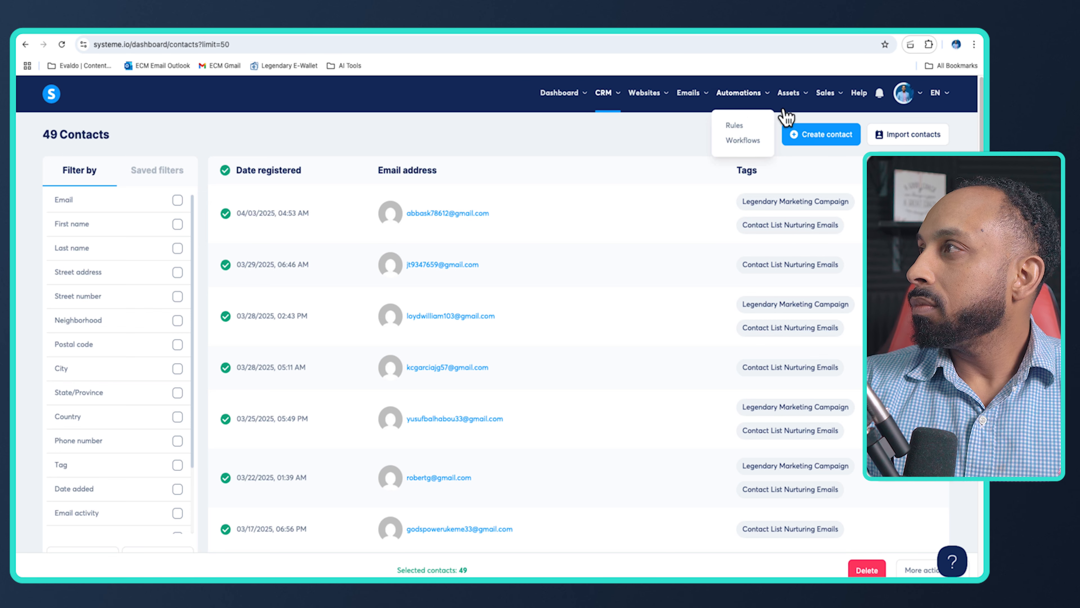
# Step: Open the "Nurturing Emails" campaign from the email campaigns and duplicate its browser tab
pyautogui.moveTo(691, 92)
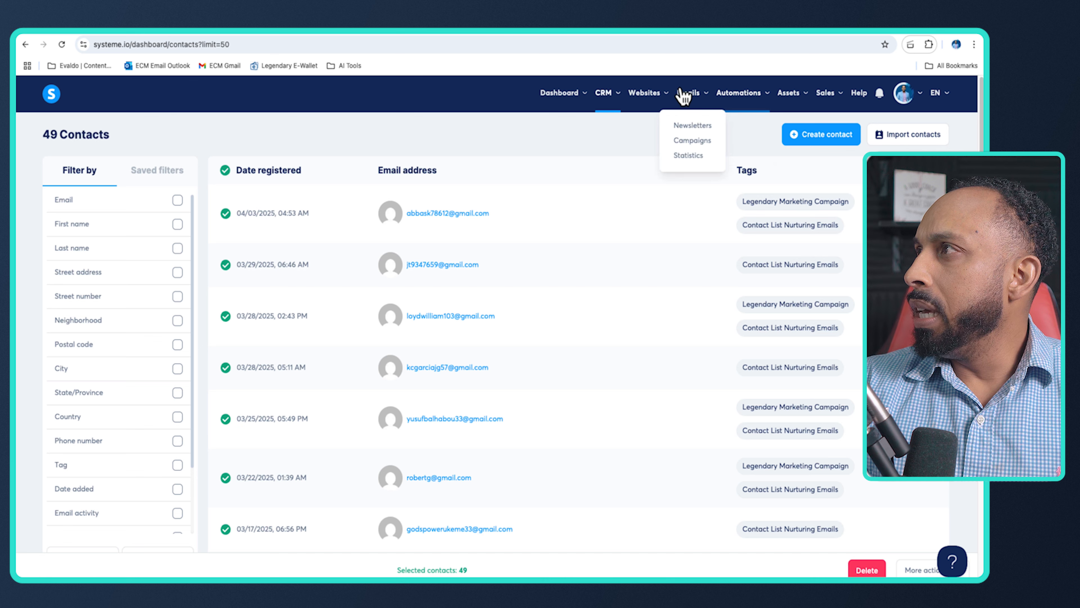
pyautogui.click(691, 142)
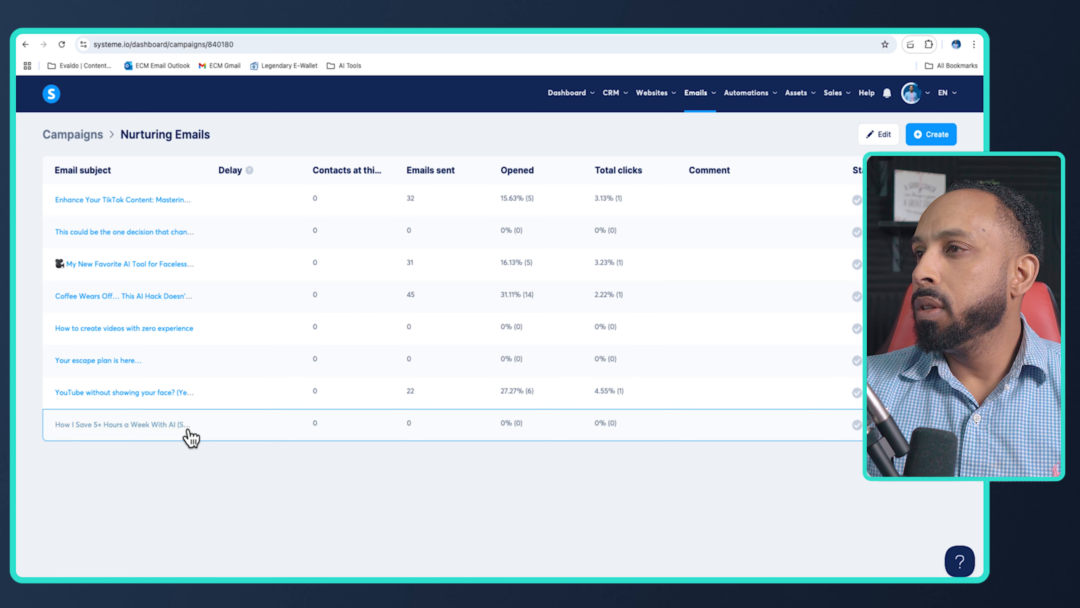
pyautogui.rightClick(480, 37)
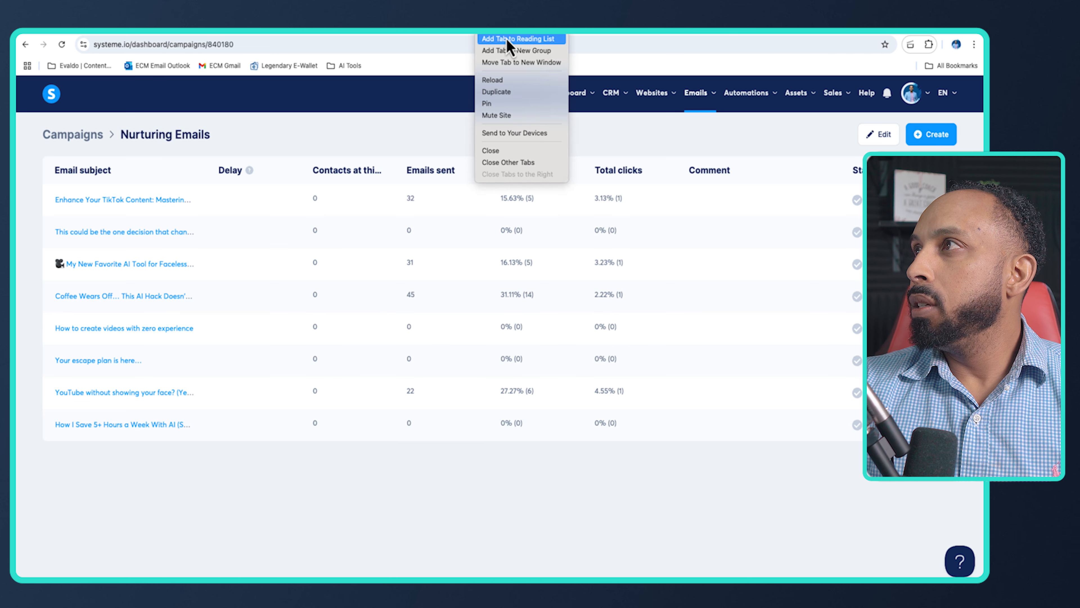
pyautogui.click(505, 95)
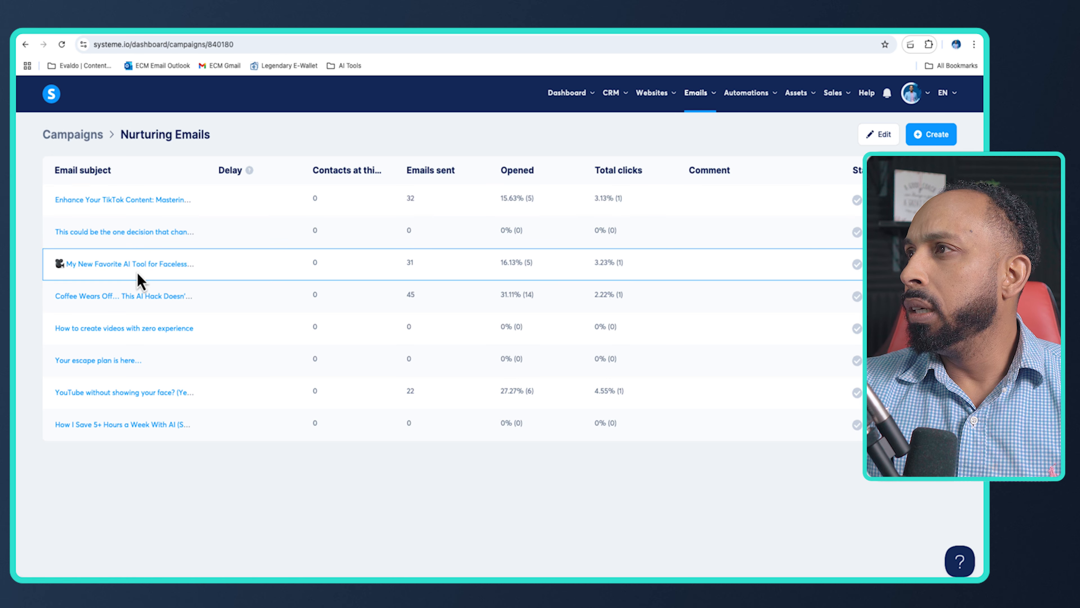
# Step: Open the email "My New Favorite AI Tool for Faceless Videos (Game-Changer!)" and inspect its body and the "Blotato AI Video" link
pyautogui.click(120, 268)
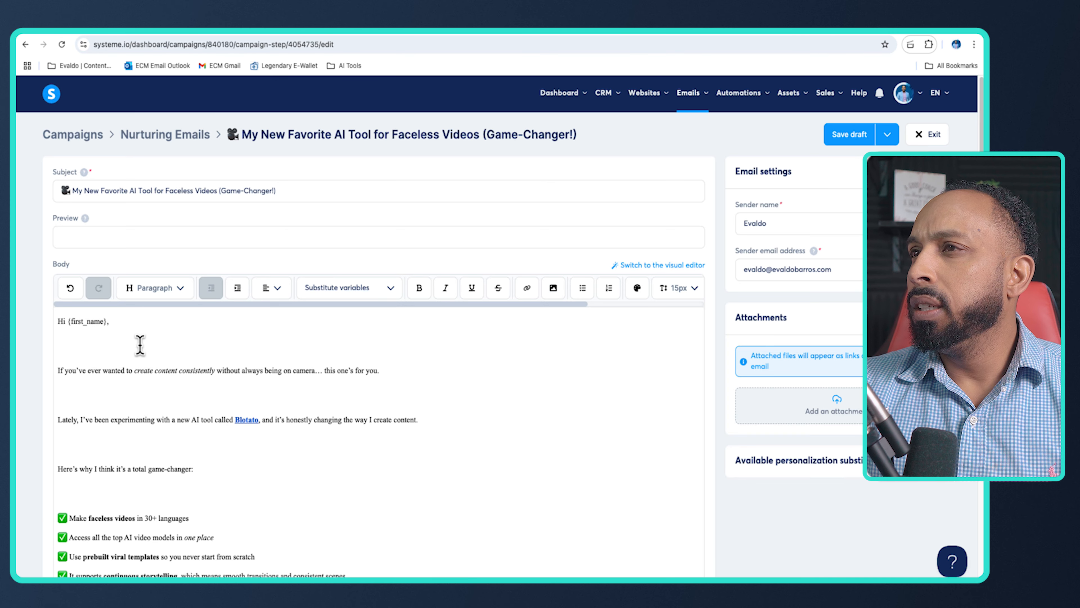
pyautogui.scroll(-10, 139, 345)
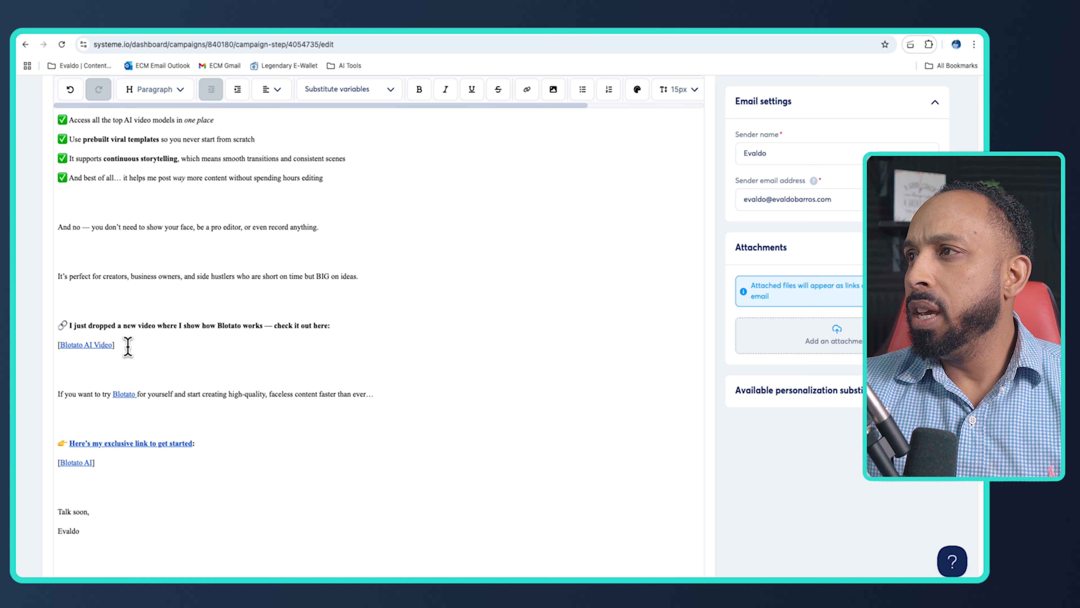
pyautogui.moveTo(118, 345); pyautogui.dragTo(59, 347)
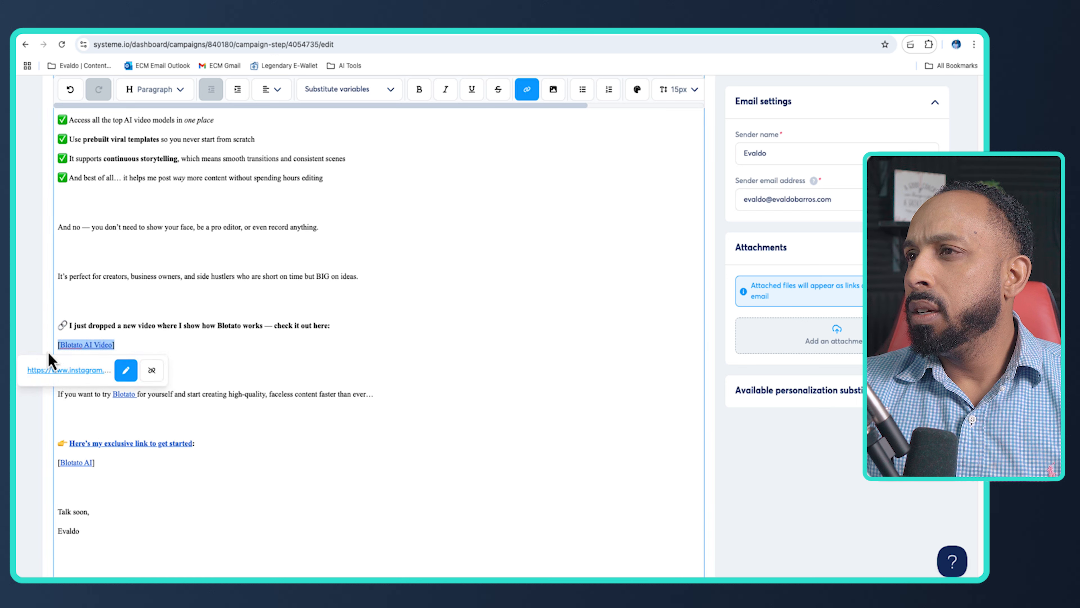
pyautogui.click(135, 349)
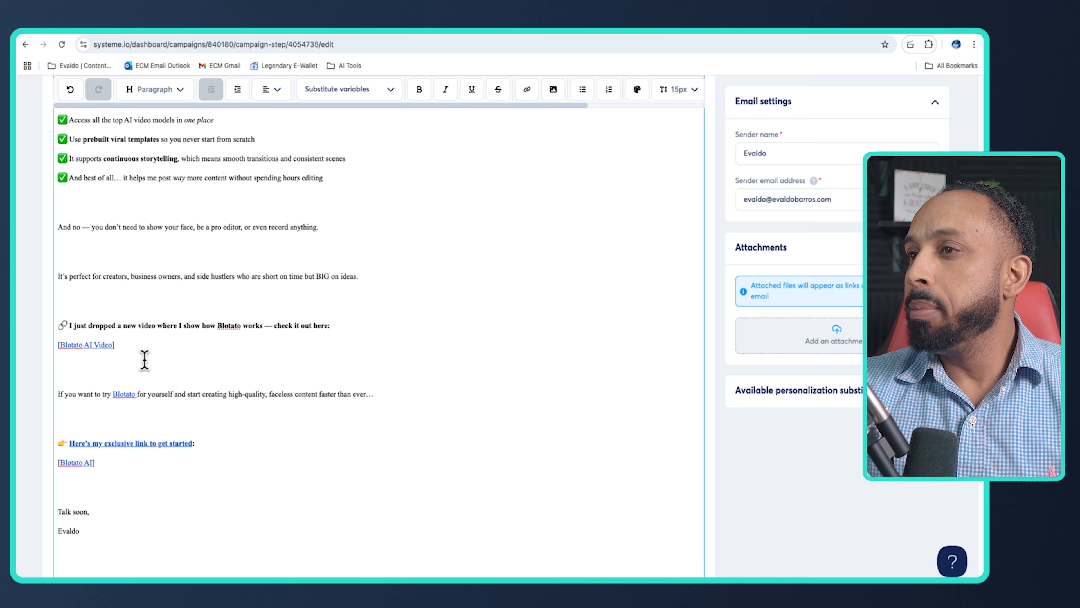
# Step: Select the email's body content from the greeting down past the signature and photo
pyautogui.scroll(10, 144, 362)
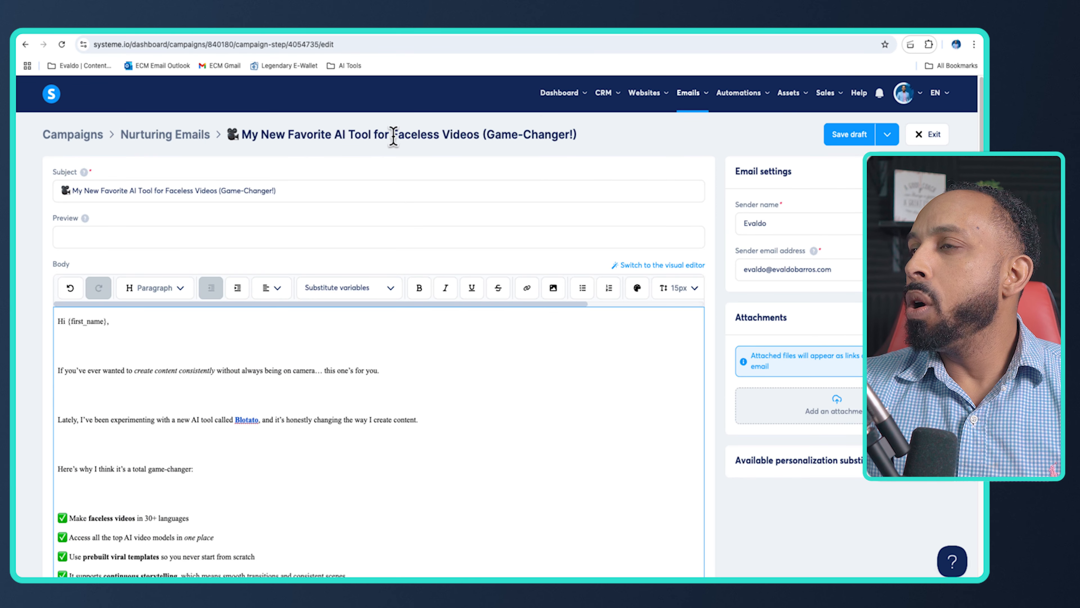
pyautogui.scroll(-1, 91, 320)
pyautogui.moveTo(59, 276)
pyautogui.mouseDown()
pyautogui.moveTo(98, 284)
pyautogui.moveTo(215, 428)
pyautogui.moveTo(227, 437)
pyautogui.moveTo(242, 427)
pyautogui.mouseUp()
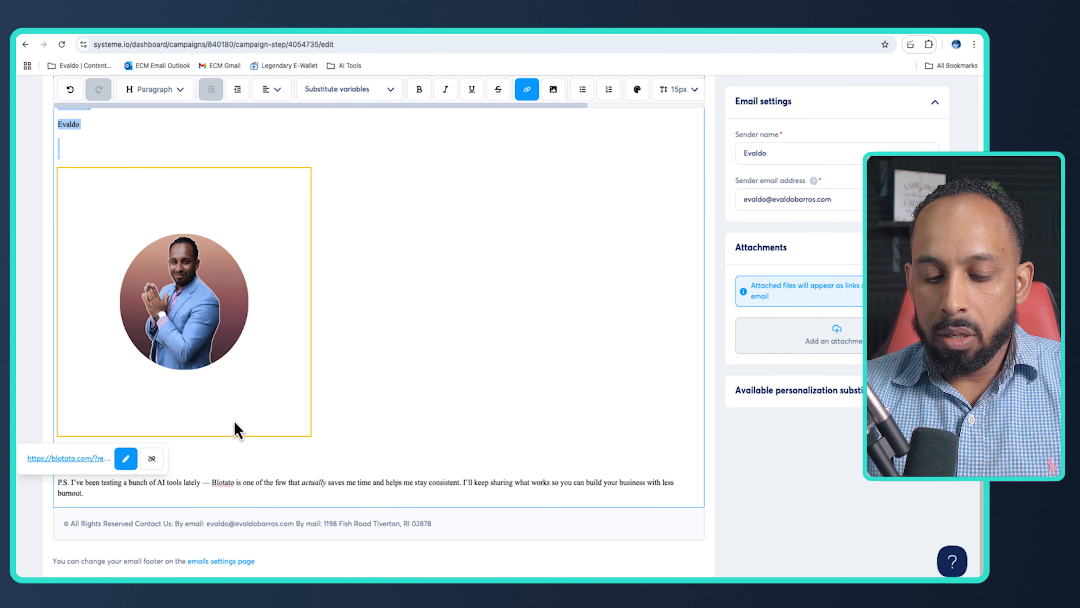
# Step: Create an email in the "Nurturing Emails" campaign with the subject "My New Favorite Faceless AI Tool", using the classic editor
pyautogui.click(574, 34)
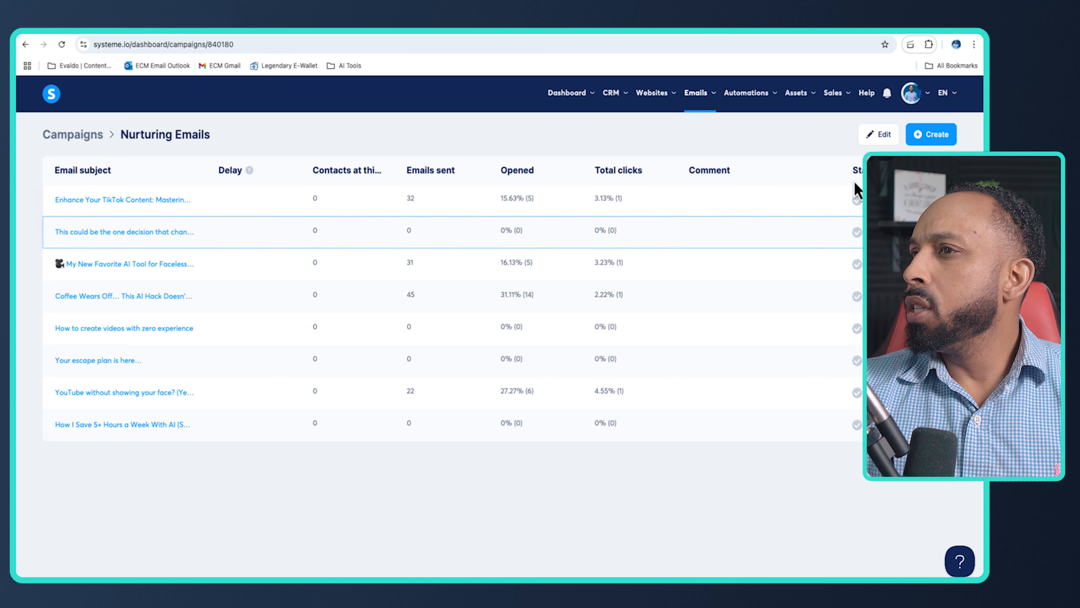
pyautogui.click(934, 143)
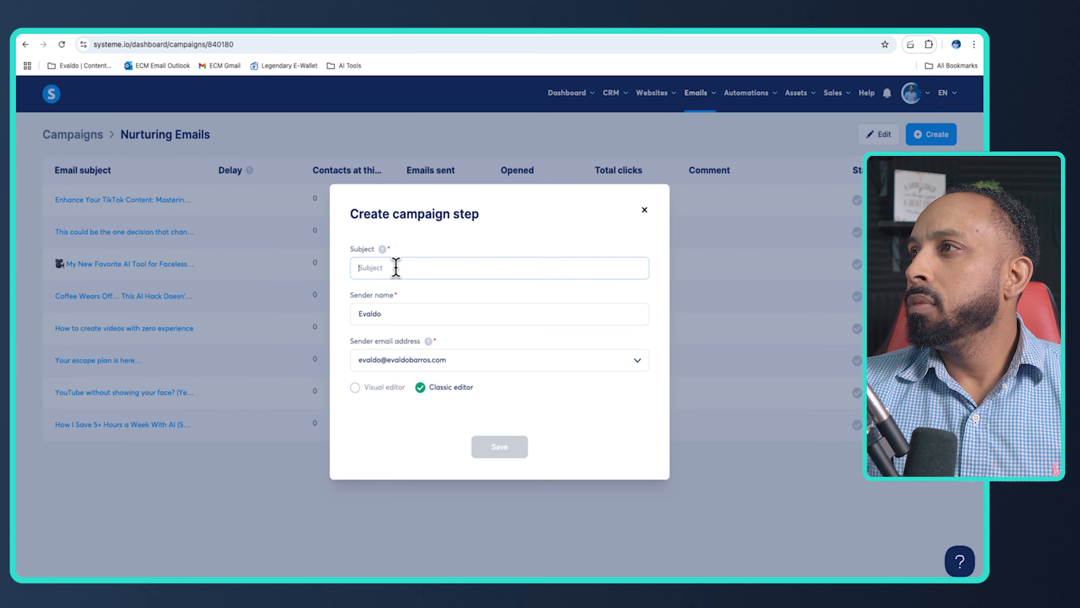
pyautogui.click(396, 267)
pyautogui.write('My New Favorite Faceless AI Tool')
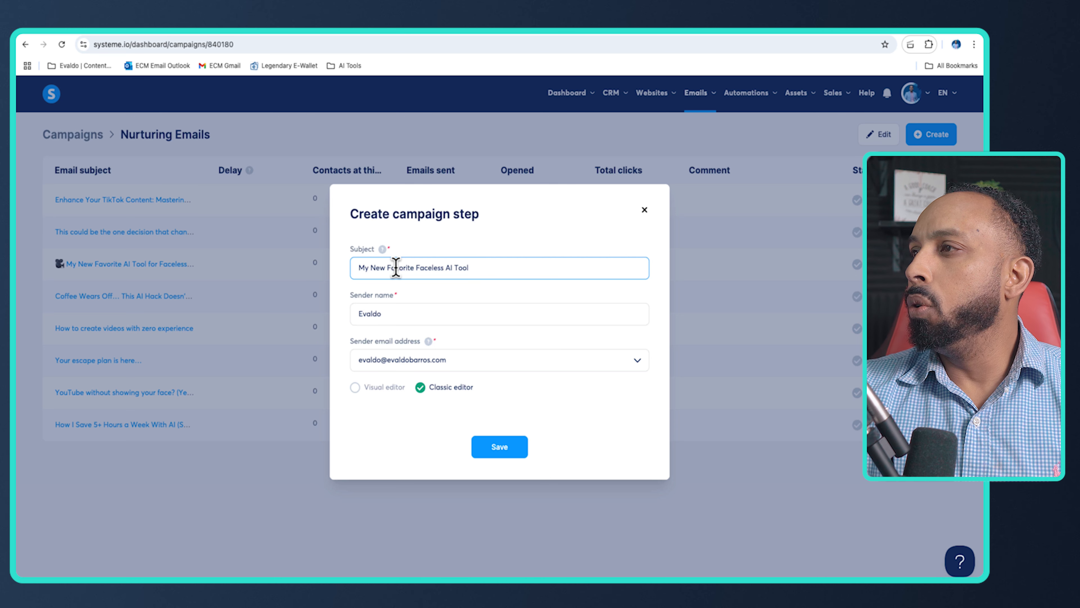
pyautogui.click(502, 448)
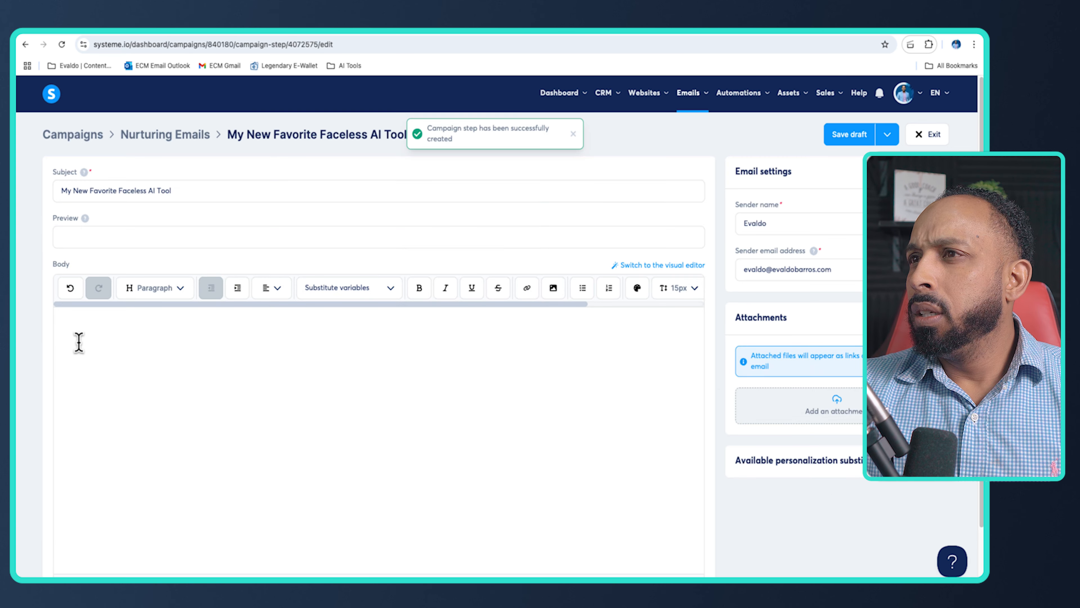
# Step: Paste the copied email content into the new email's empty body
pyautogui.click(79, 342)
pyautogui.hotkey('ctrl', 'v')
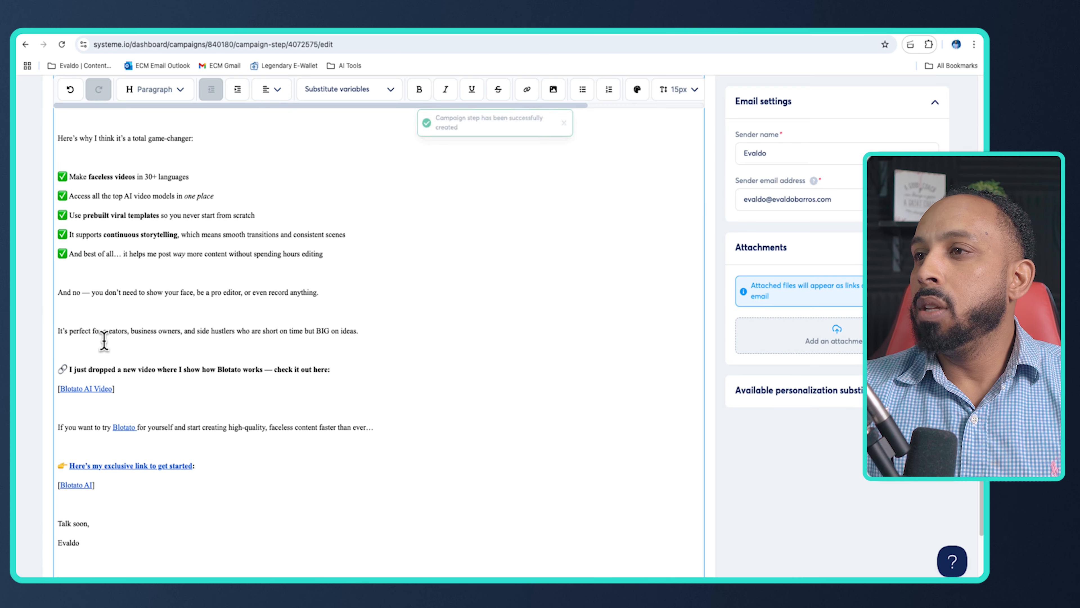
pyautogui.scroll(5, 261, 436)
pyautogui.scroll(3, 262, 436)
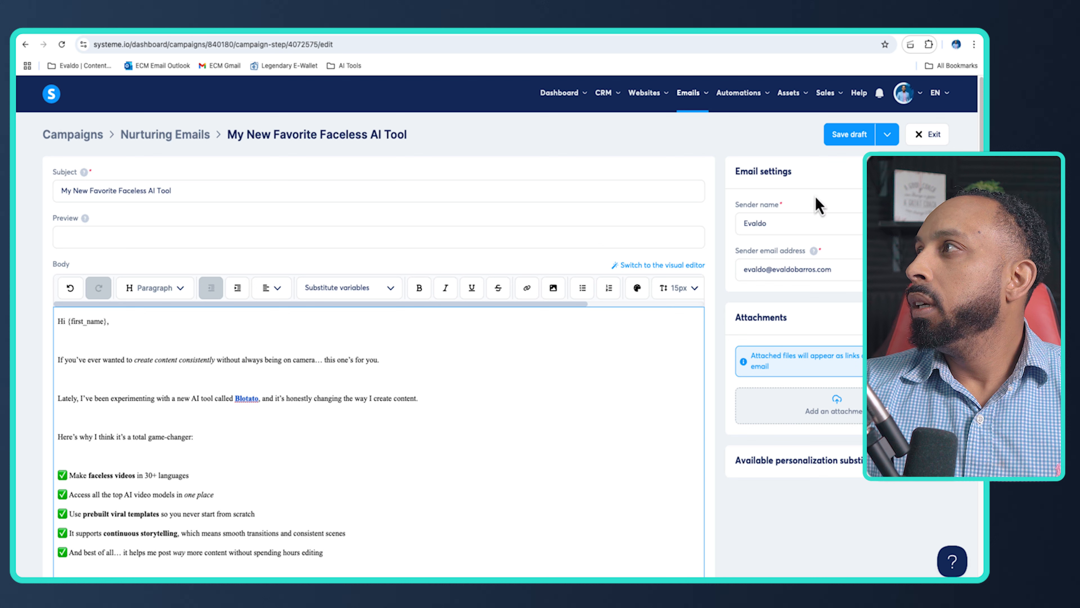
# Step: Save the email for publishing and enable a specific send time and specific days of the week in its activation settings
pyautogui.click(887, 135)
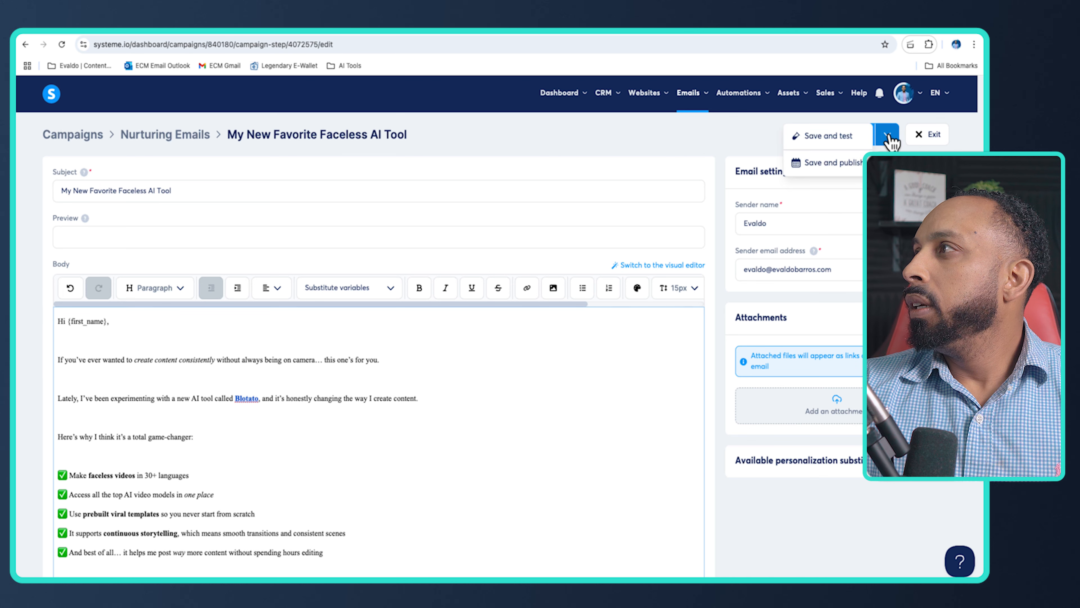
pyautogui.click(832, 167)
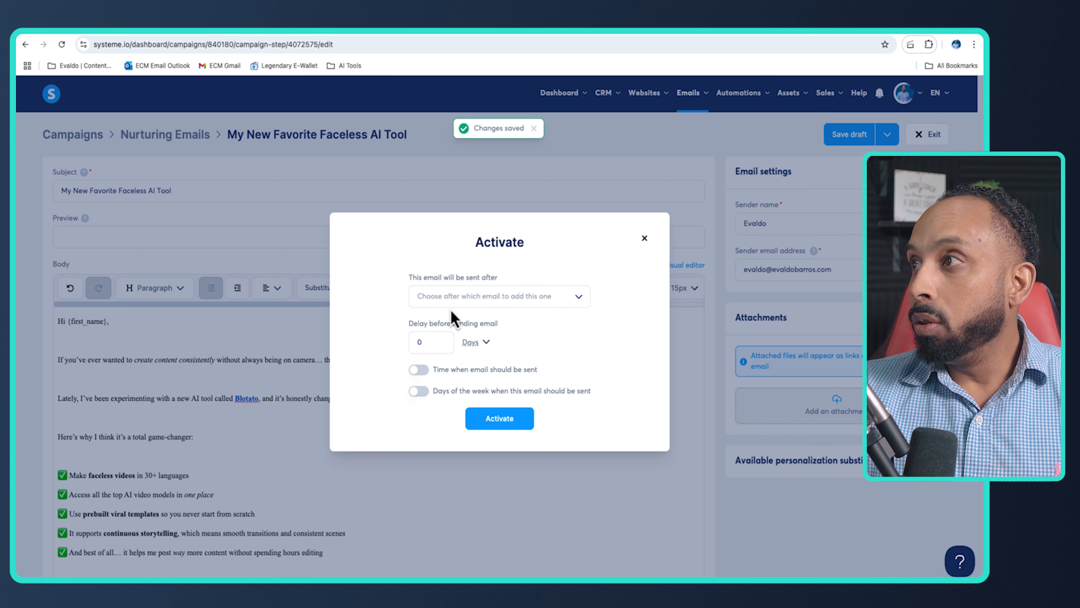
pyautogui.click(524, 307)
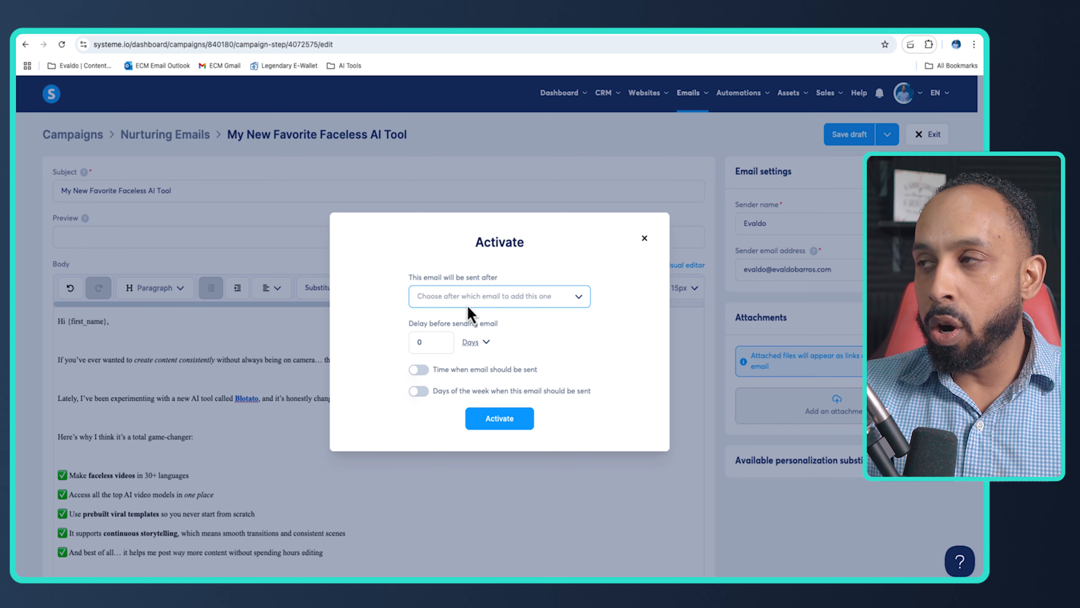
pyautogui.click(475, 342)
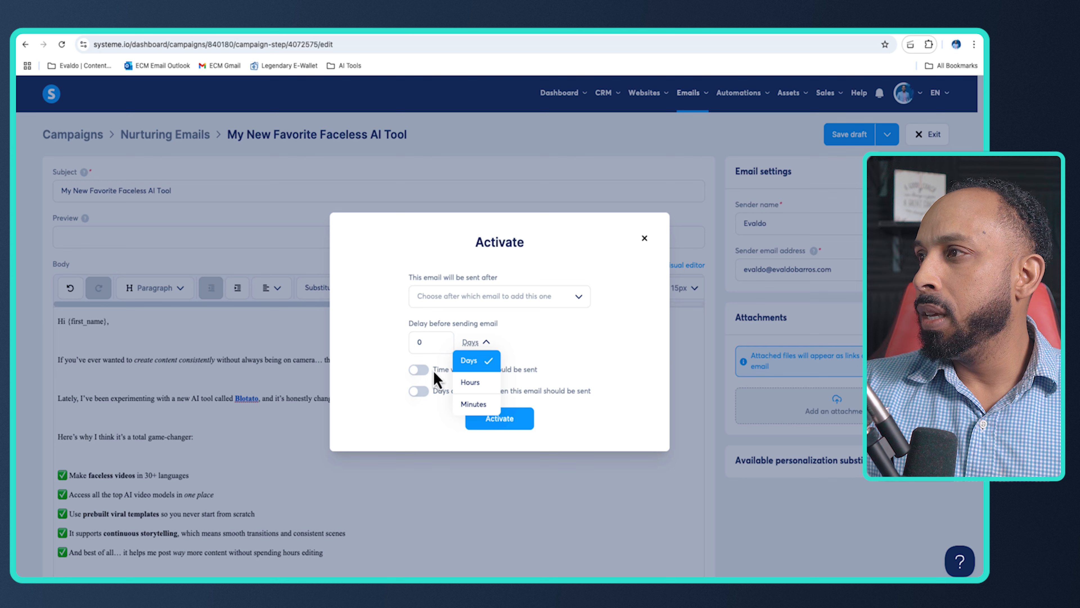
pyautogui.click(419, 368)
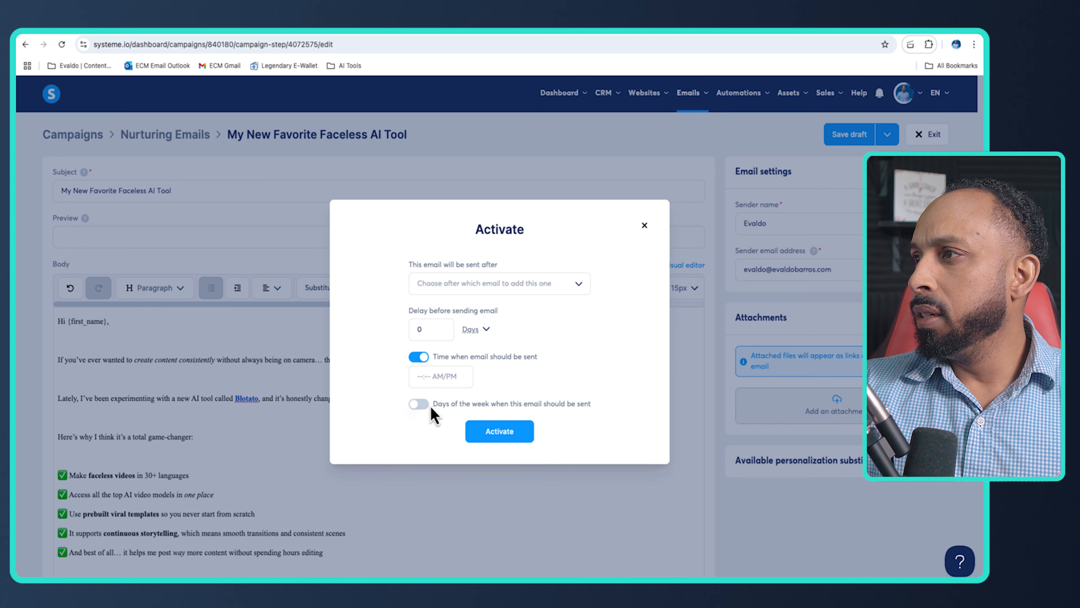
pyautogui.click(420, 403)
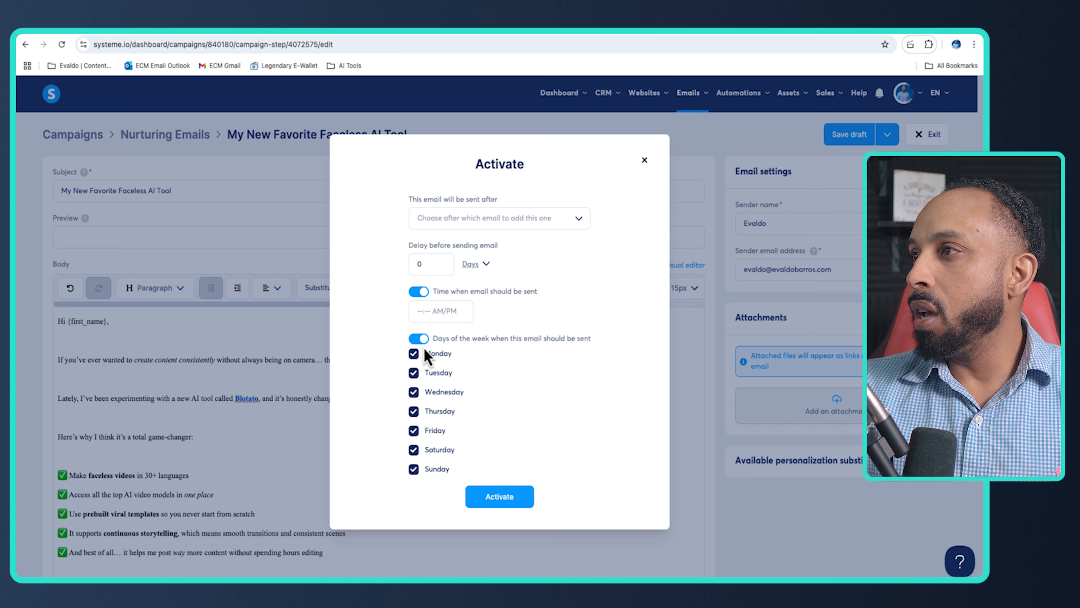
# Step: Restrict the email's sending days to Tuesday only, with every other weekday unchecked
pyautogui.click(413, 353)
pyautogui.click(413, 372)
pyautogui.click(413, 391)
pyautogui.click(413, 411)
pyautogui.click(413, 430)
pyautogui.click(413, 449)
pyautogui.click(414, 468)
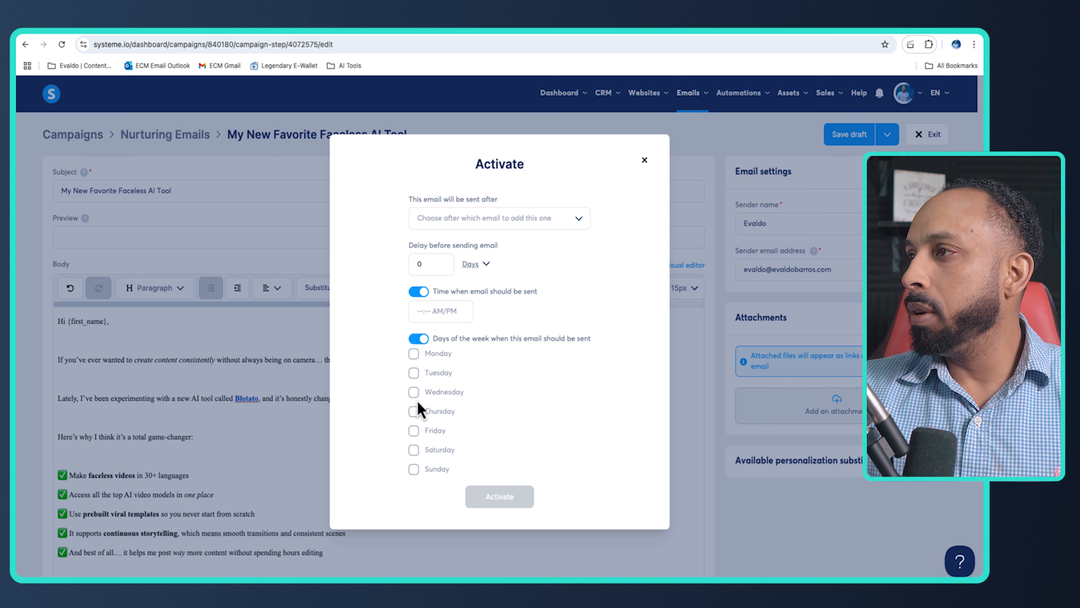
pyautogui.click(413, 373)
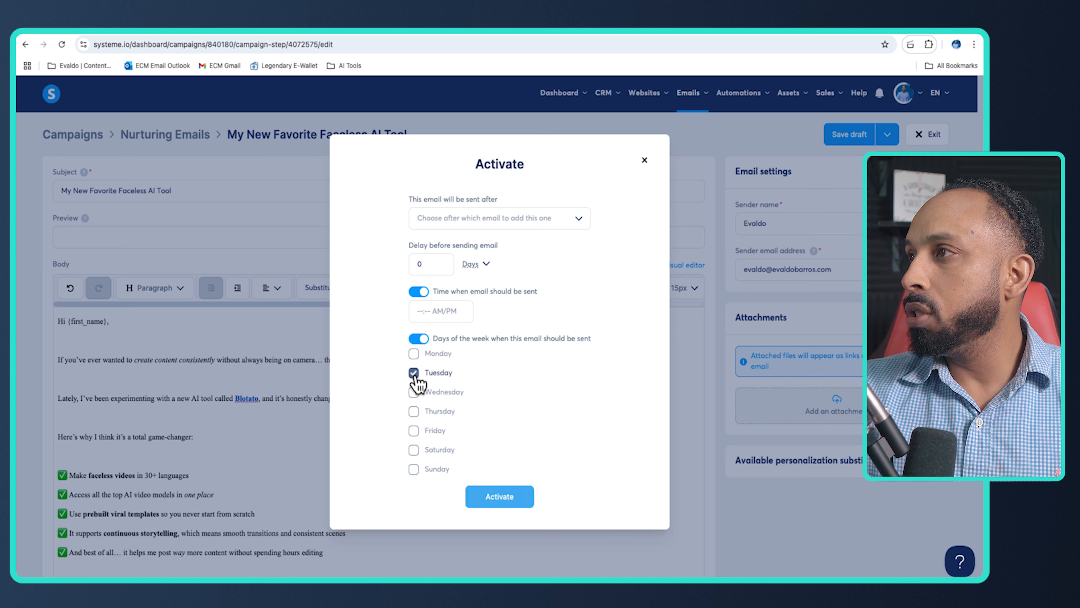
# Step: Set the time when the email should be sent to 06:00 PM
pyautogui.click(426, 309)
pyautogui.scroll(-5, 450, 411)
pyautogui.scroll(-5, 452, 414)
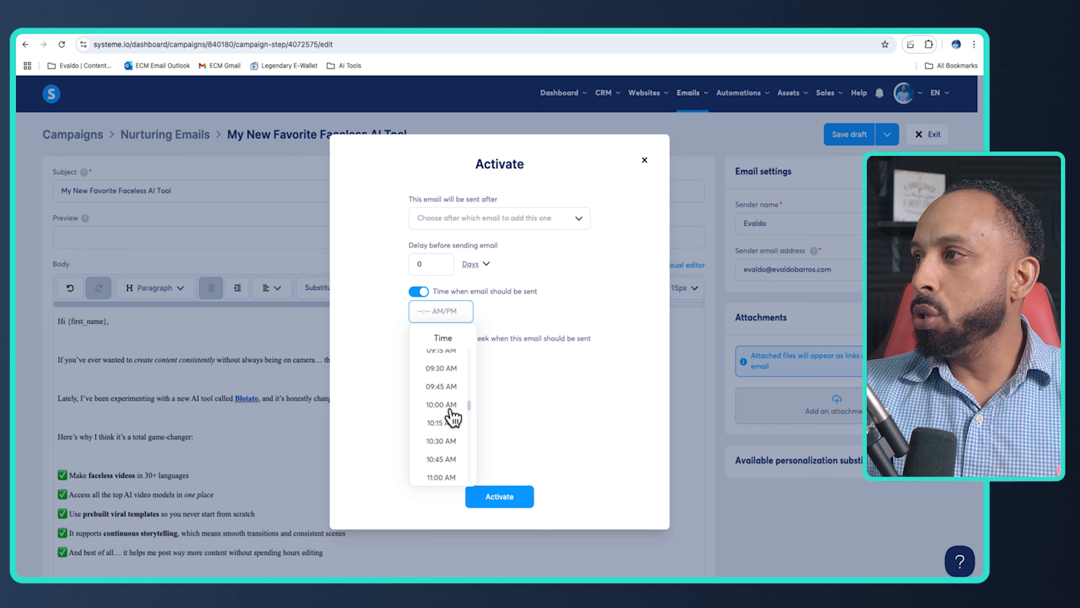
pyautogui.scroll(-5, 453, 417)
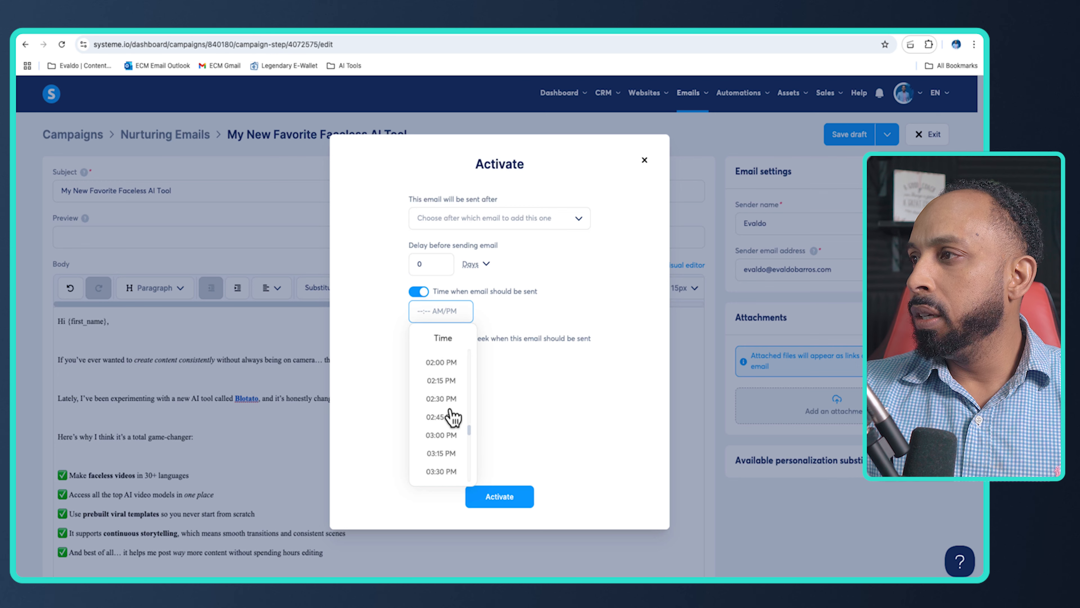
pyautogui.scroll(-3, 453, 464)
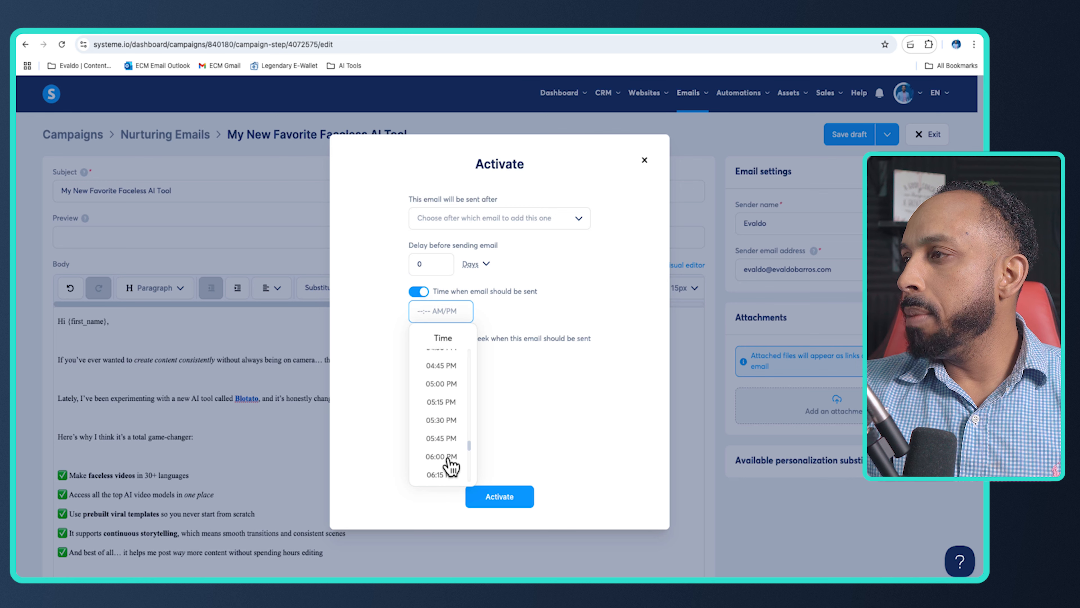
pyautogui.click(450, 464)
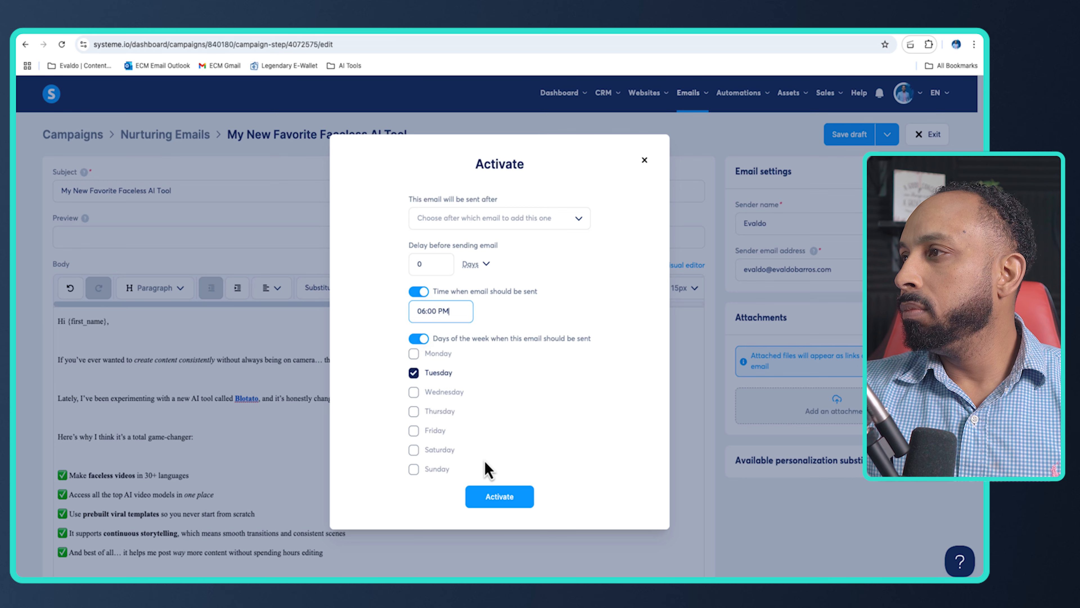
# Step: Activate the email, then save it and exit to the campaign's email list
pyautogui.click(508, 500)
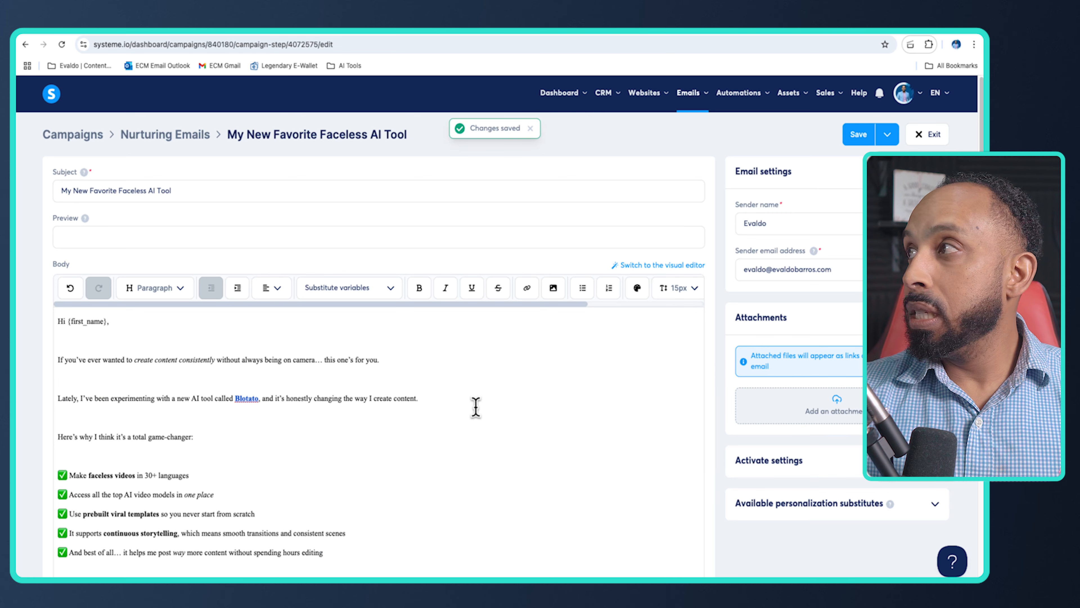
pyautogui.click(859, 136)
pyautogui.click(928, 135)
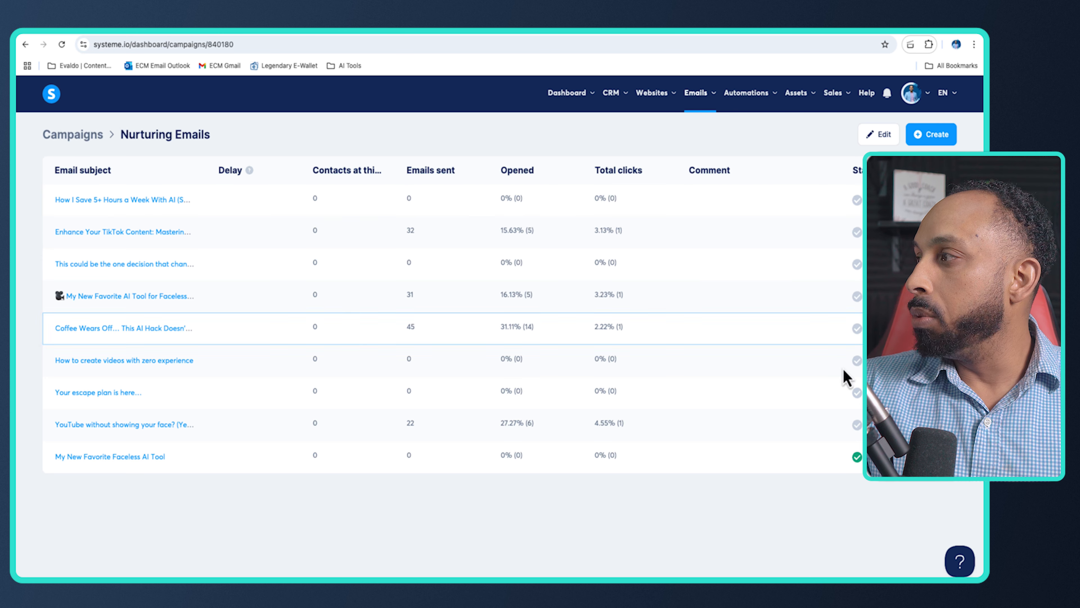
# Step: Open the available actions for the "My New Favorite Faceless AI Tool" email in the campaign's email list
pyautogui.click(933, 424)
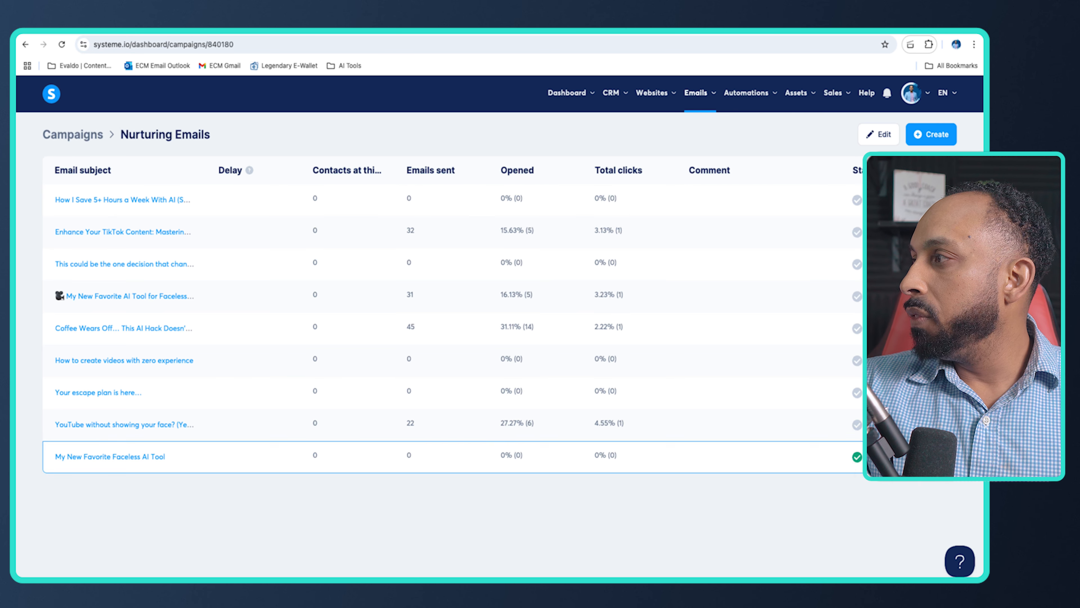
pyautogui.click(934, 457)
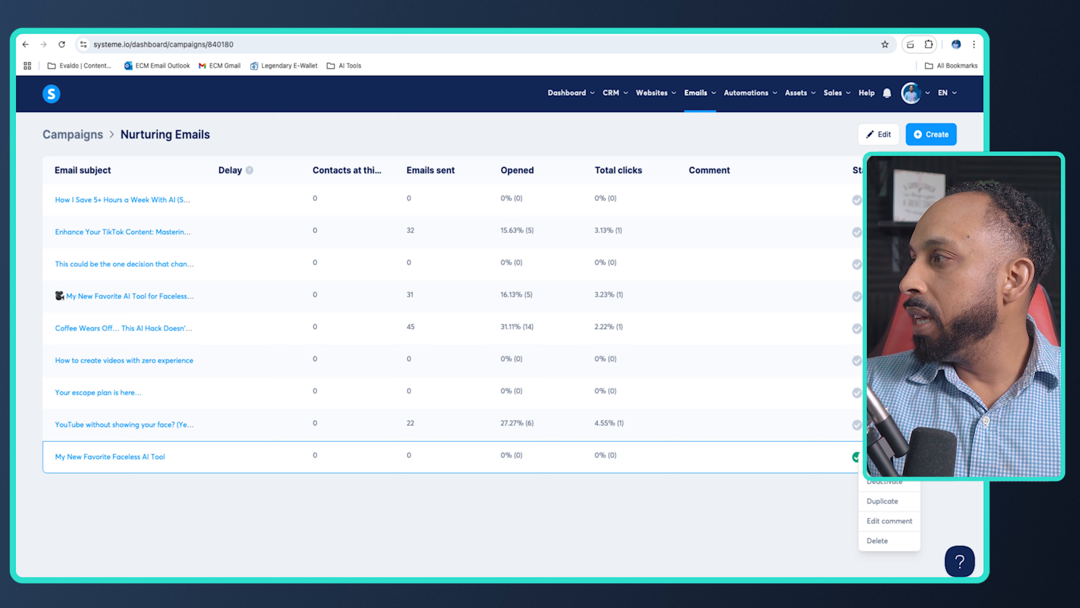
pyautogui.click(889, 486)
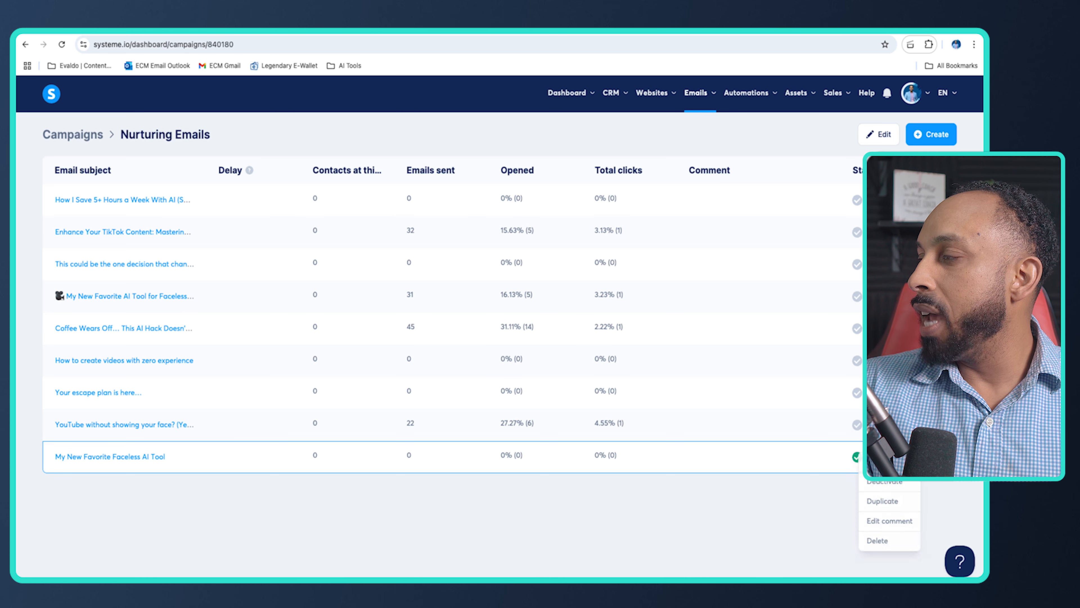
pyautogui.click(121, 459)
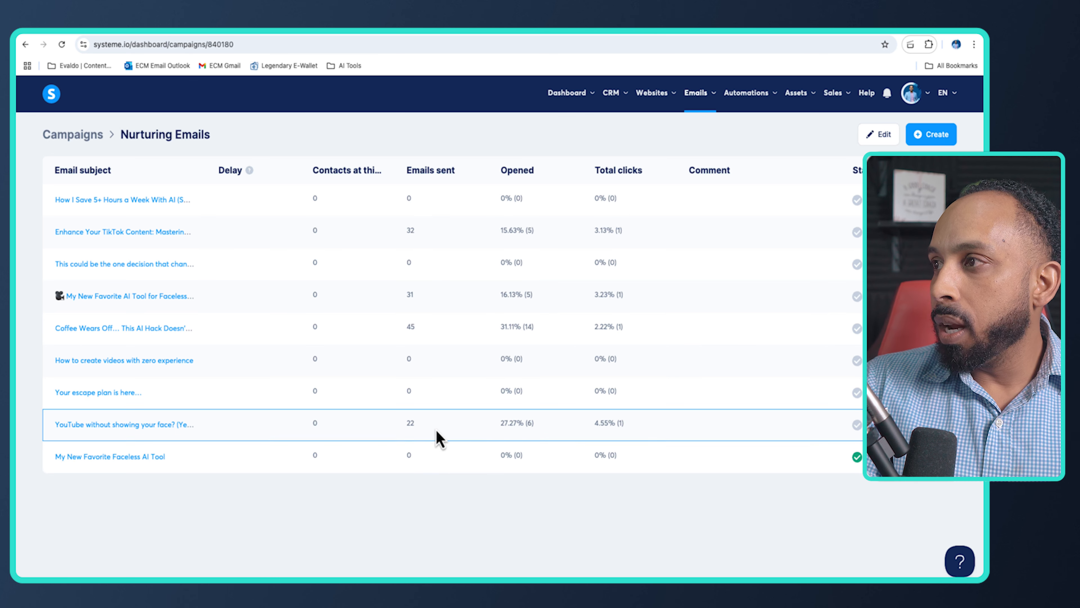
pyautogui.click(911, 457)
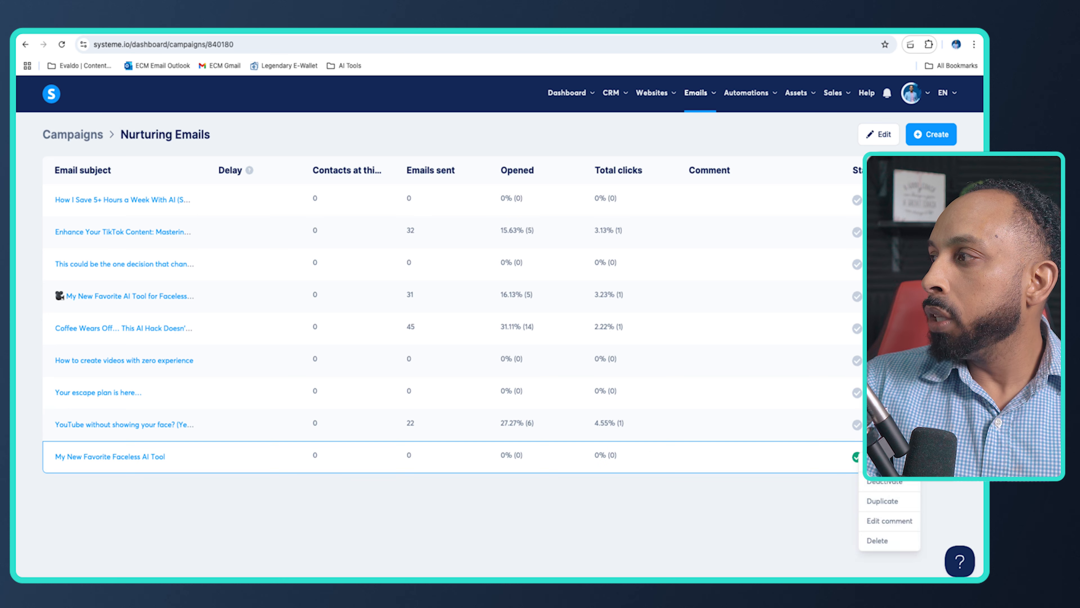